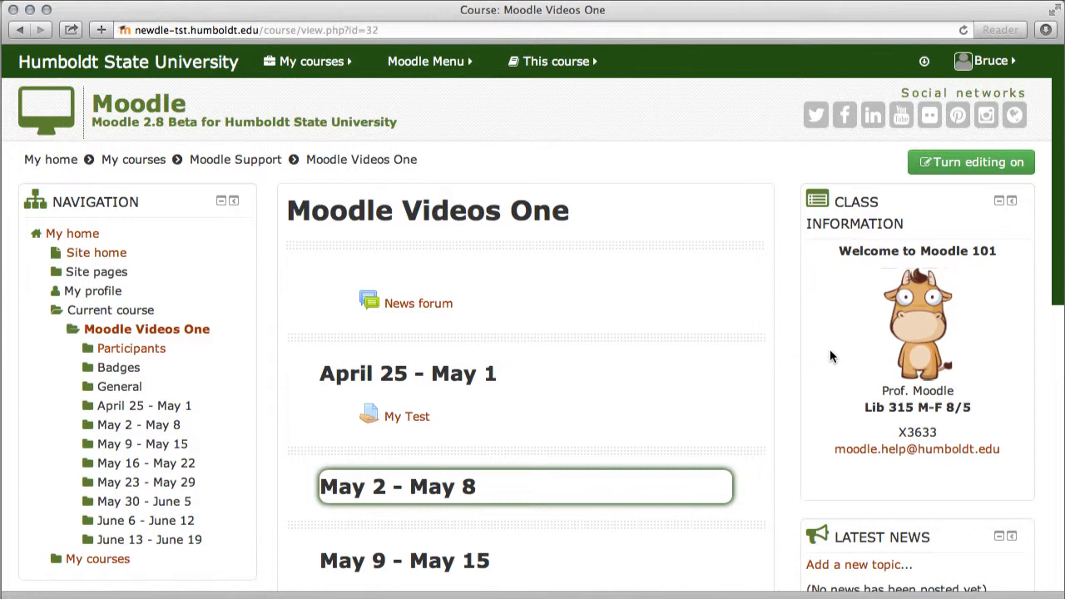
Turn on editing for the course and view the Class Information block's configuration, leaving it without saving changes
click(972, 162)
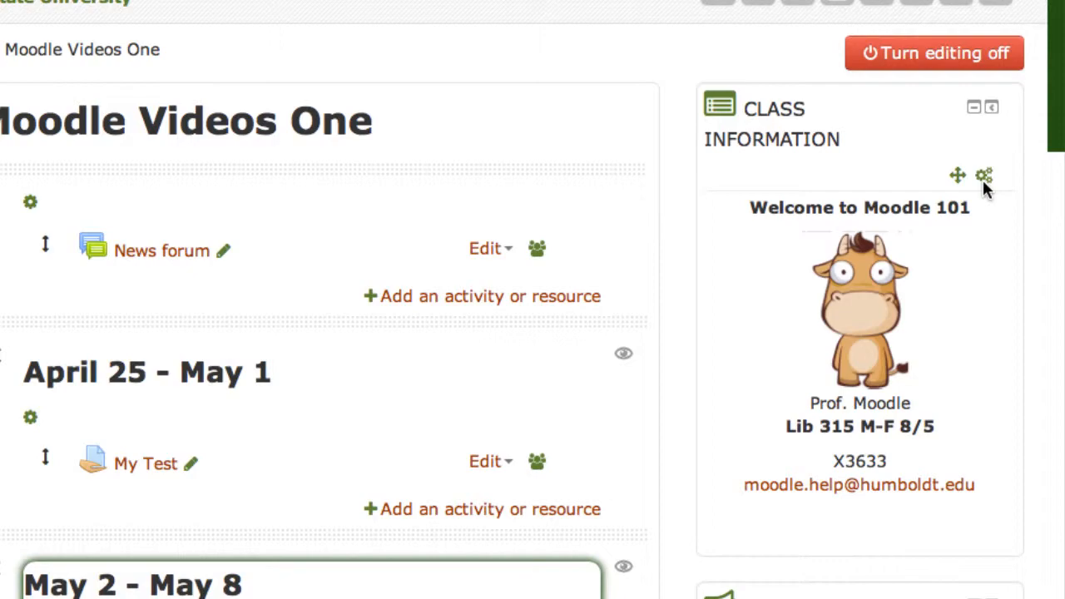
click(984, 175)
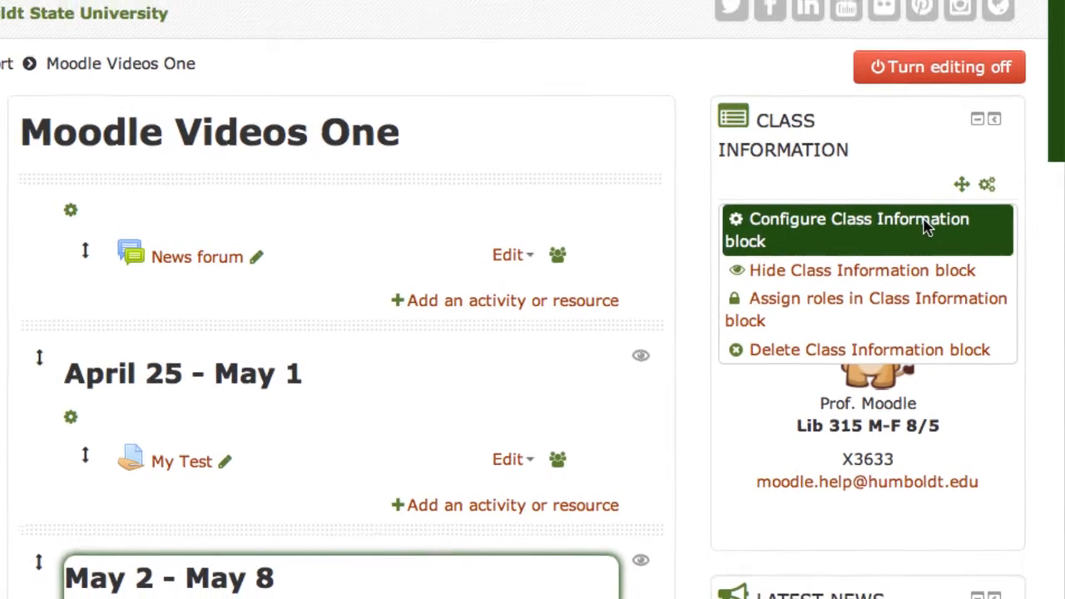
click(926, 226)
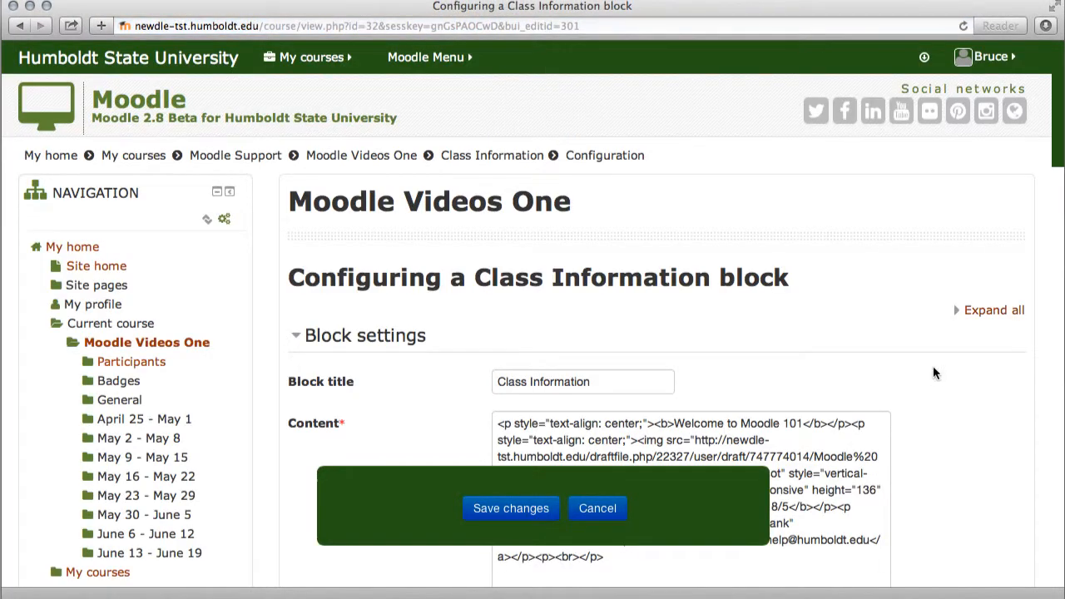
scroll(932, 373, down, 4)
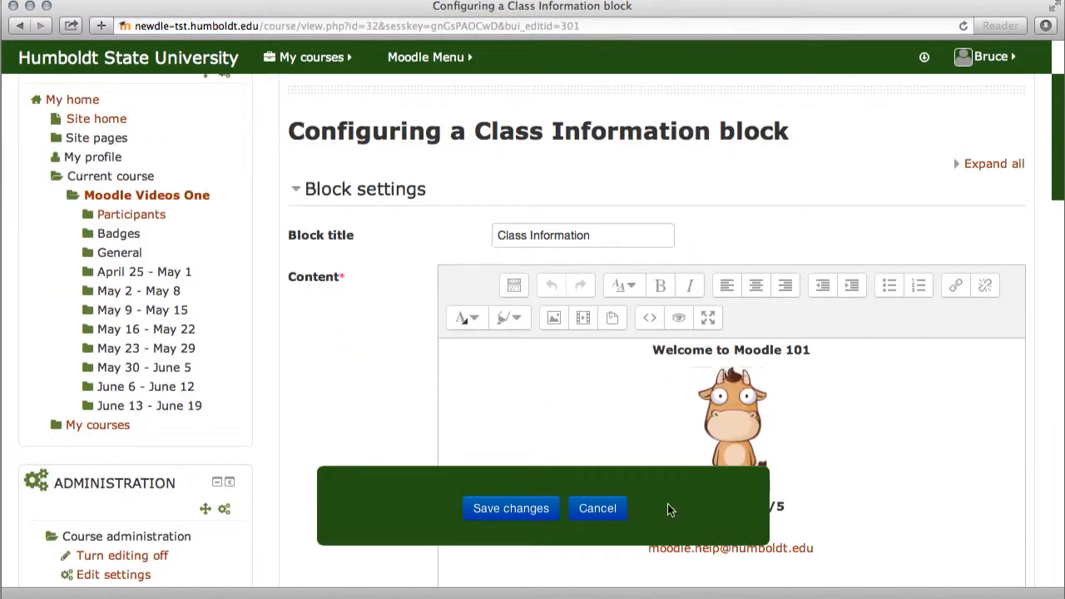
click(583, 511)
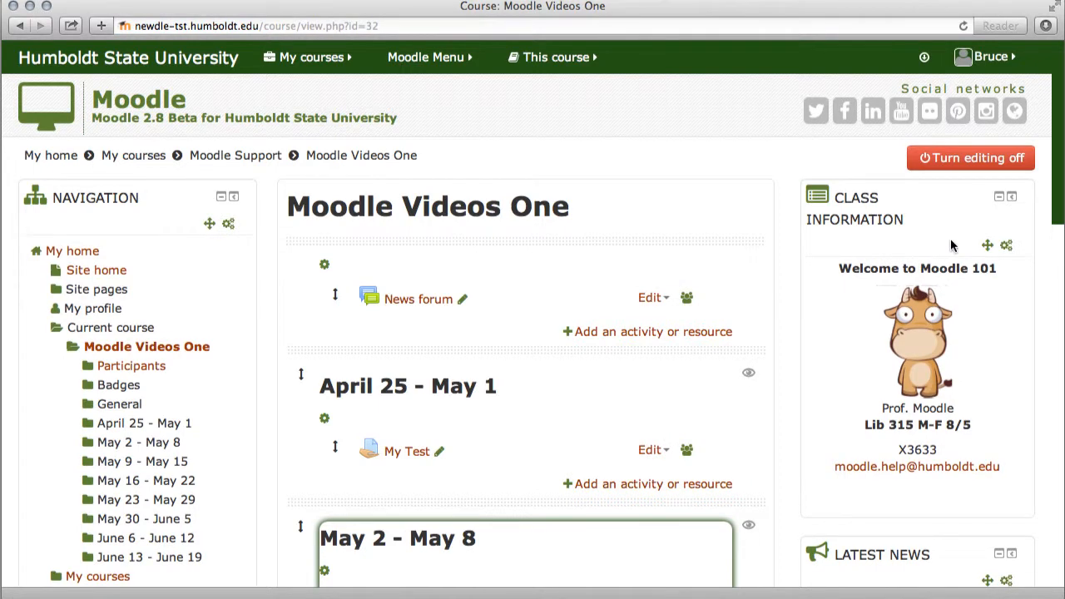
Reopen the Class Information block's configuration, expand the content editor's toolbar to see all its tools, and cancel without saving
click(1006, 245)
click(957, 280)
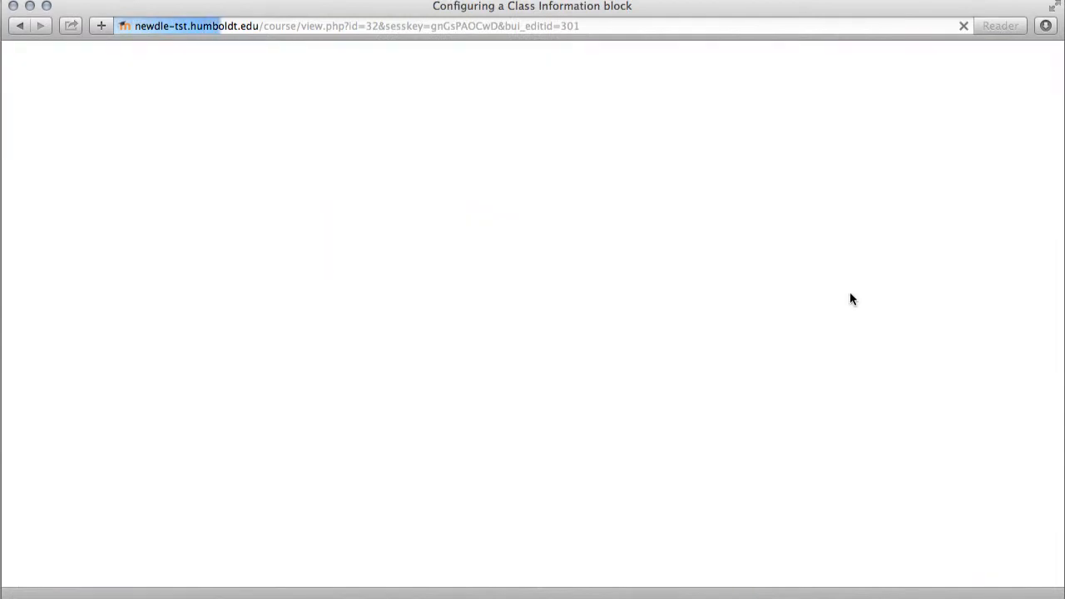
scroll(510, 391, down, 2)
scroll(510, 392, down, 1)
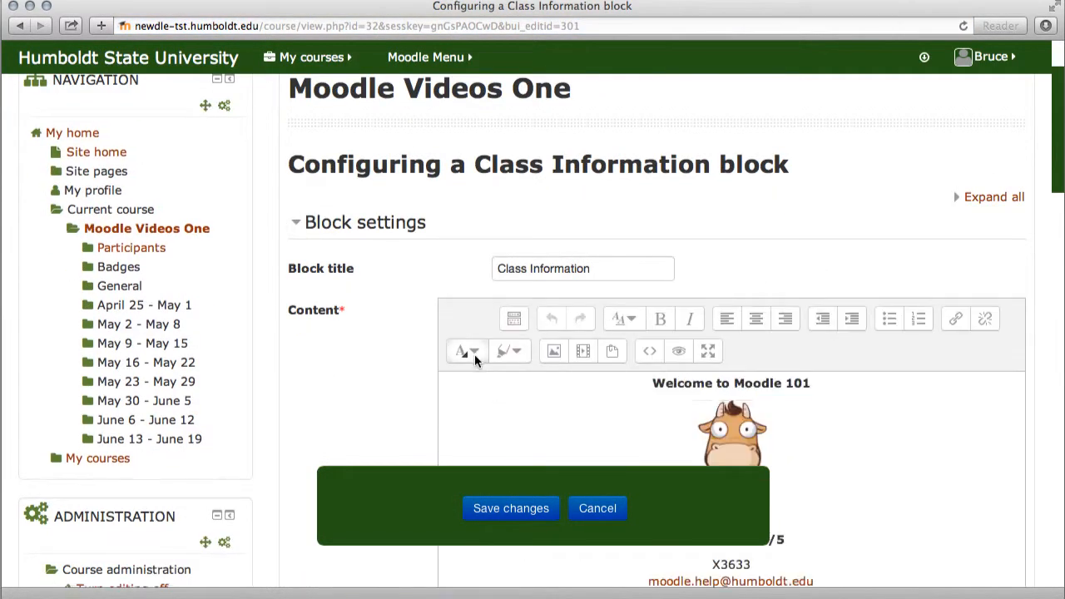
click(517, 318)
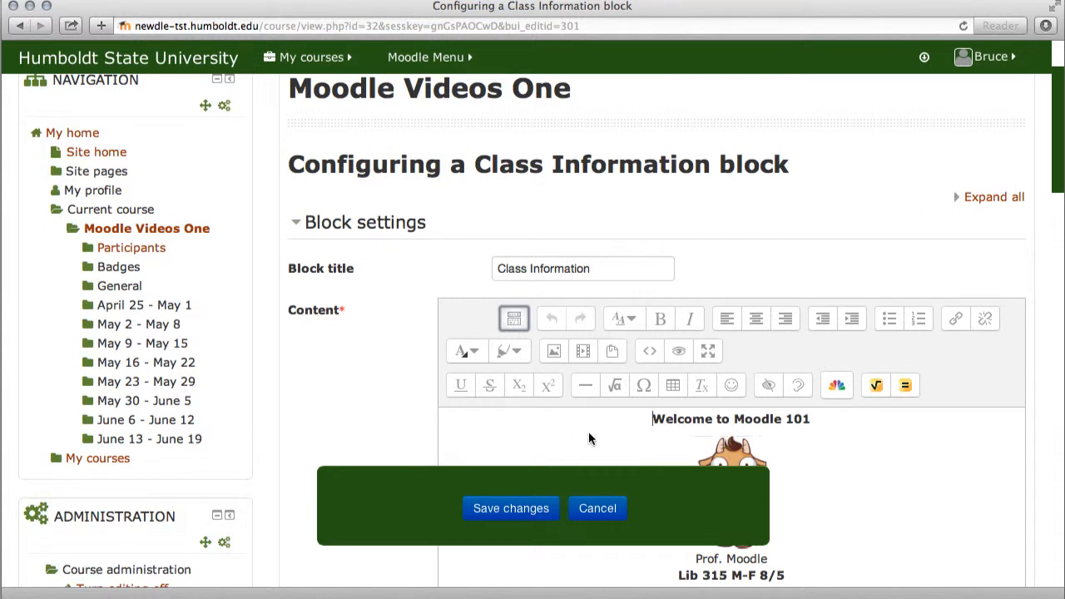
scroll(588, 439, down, 1)
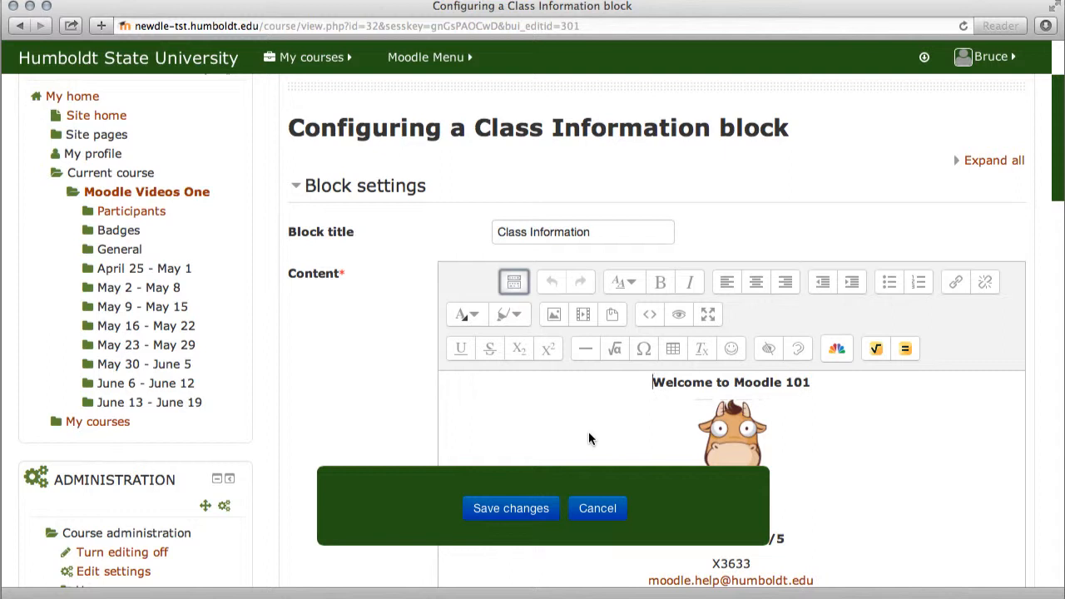
scroll(588, 438, down, 1)
scroll(590, 439, down, 1)
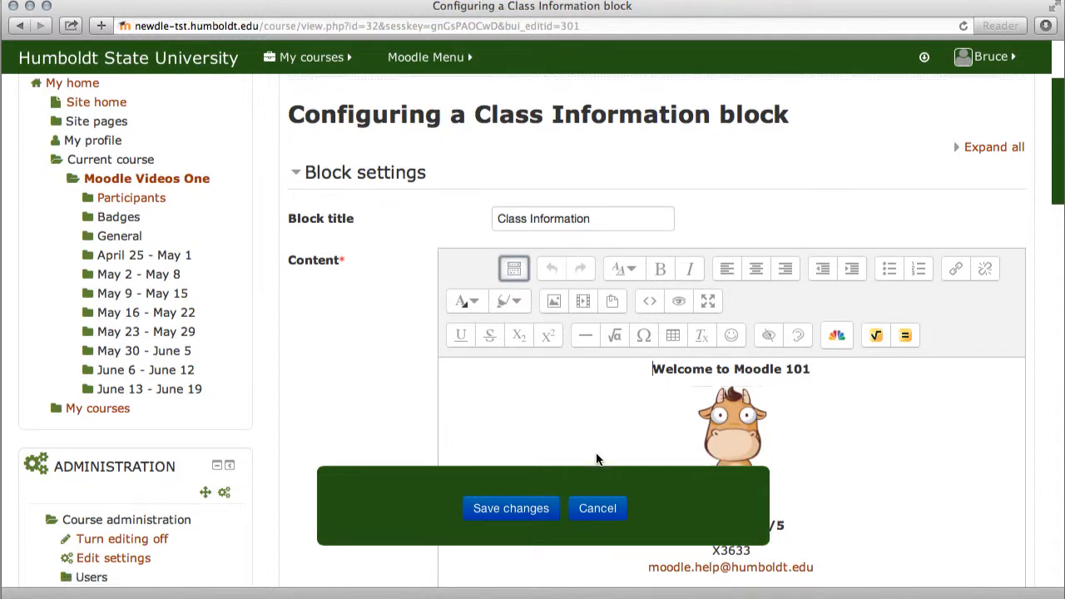
click(599, 505)
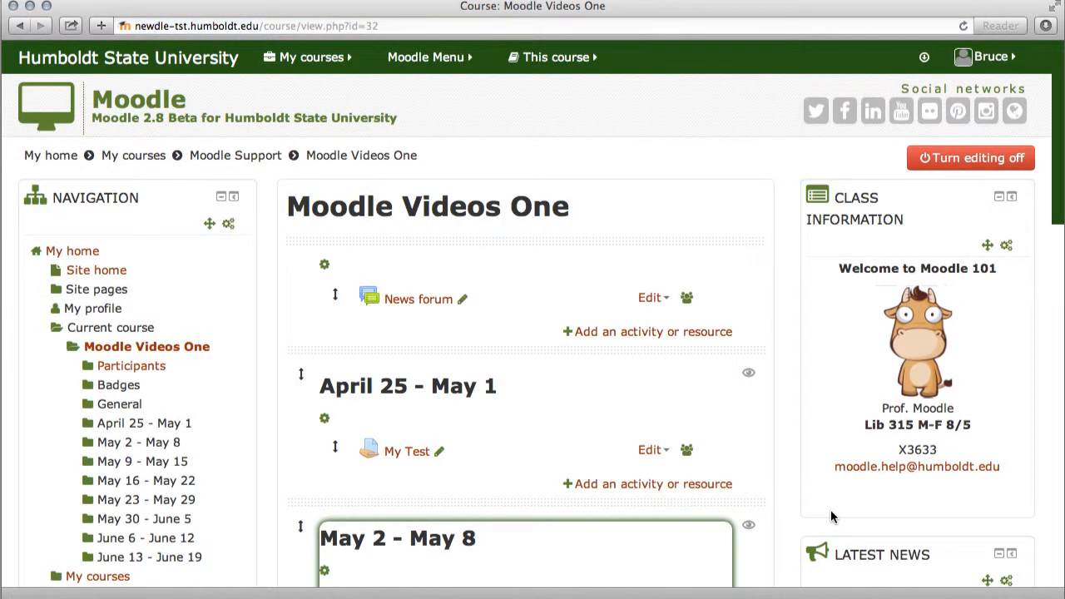
Open the course's participants list from the People block and look through the participants and filter options
scroll(797, 500, down, 2)
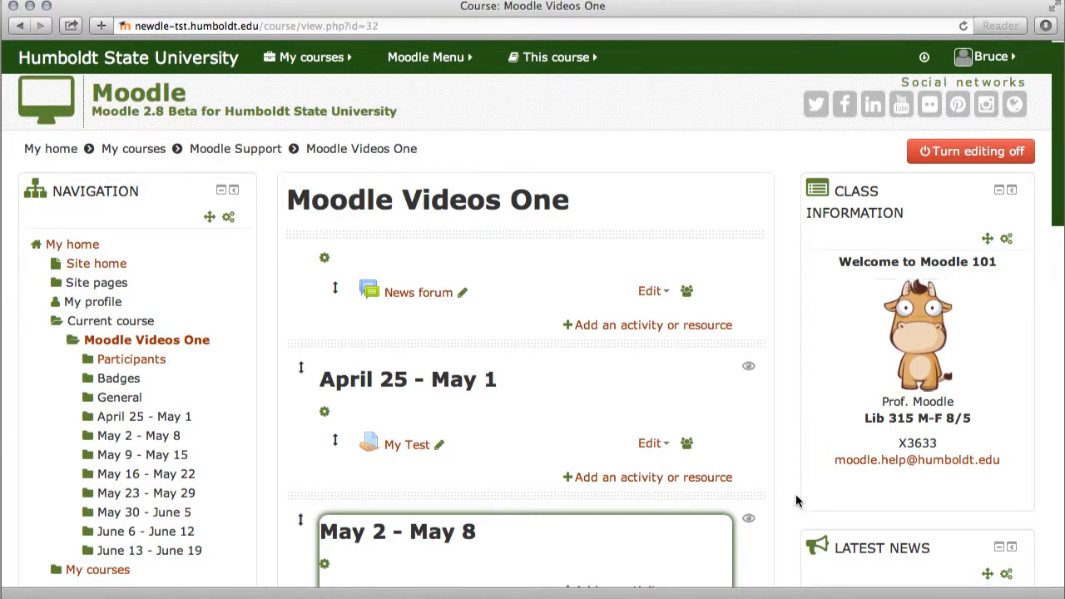
scroll(795, 500, down, 10)
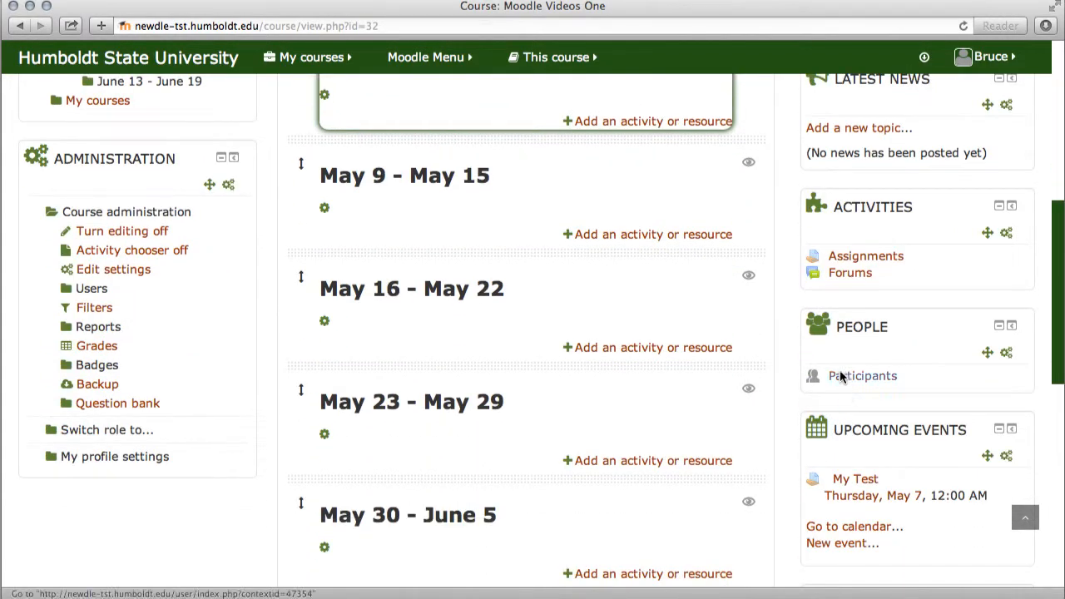
click(842, 376)
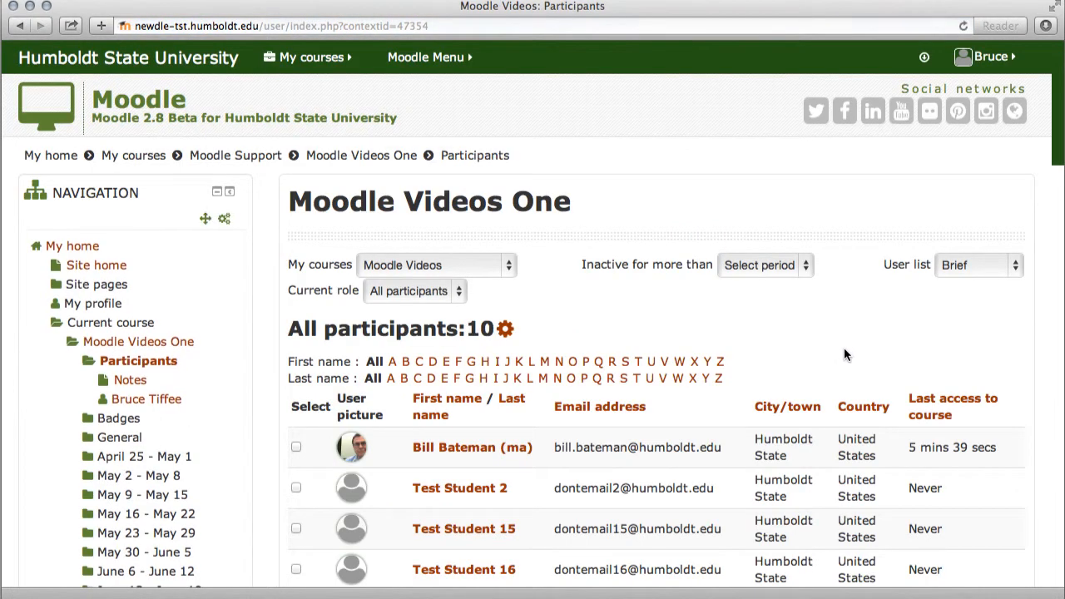
scroll(849, 346, down, 2)
scroll(856, 335, down, 2)
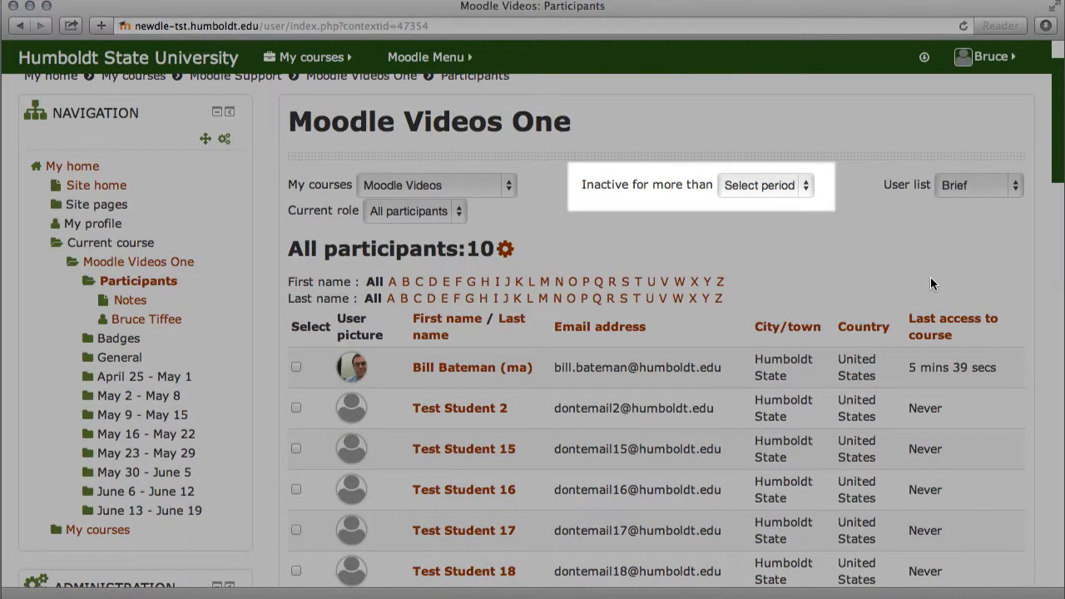
View the inactivity periods available for filtering participants and leave the filter unset
click(802, 186)
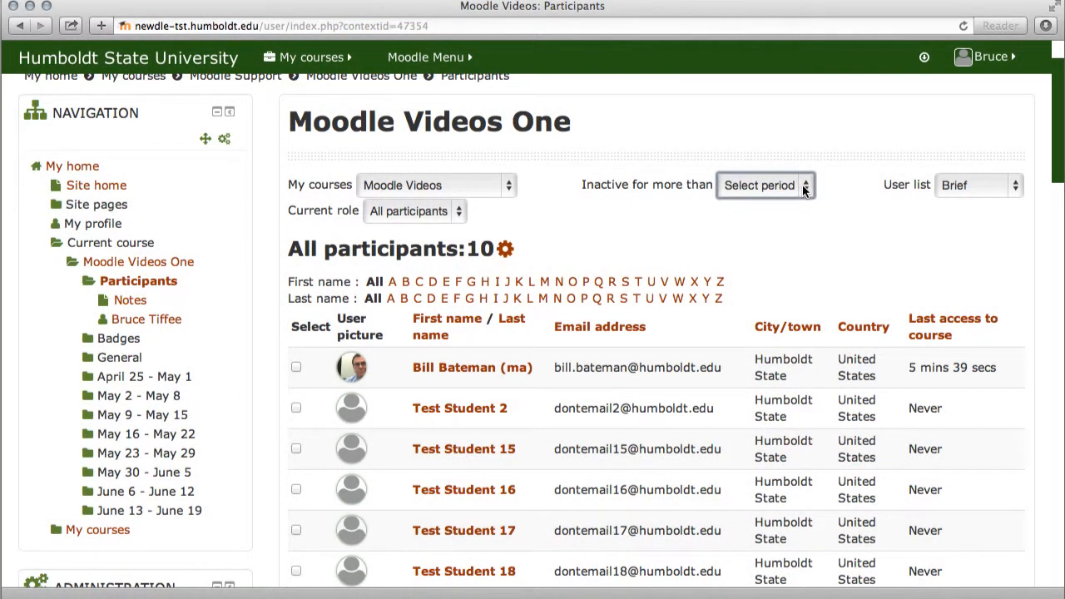
click(804, 188)
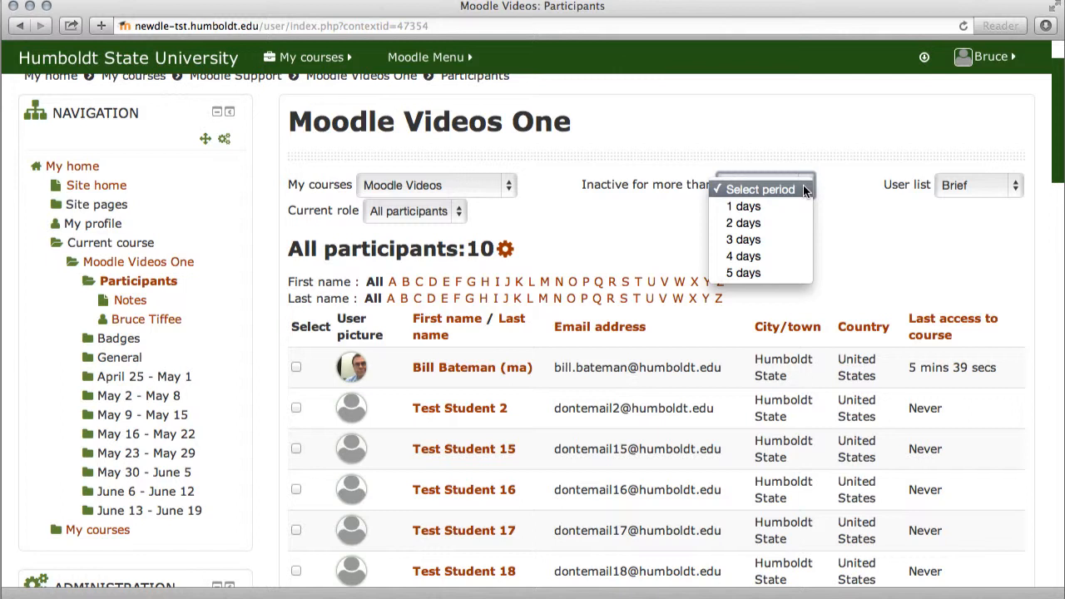
click(823, 204)
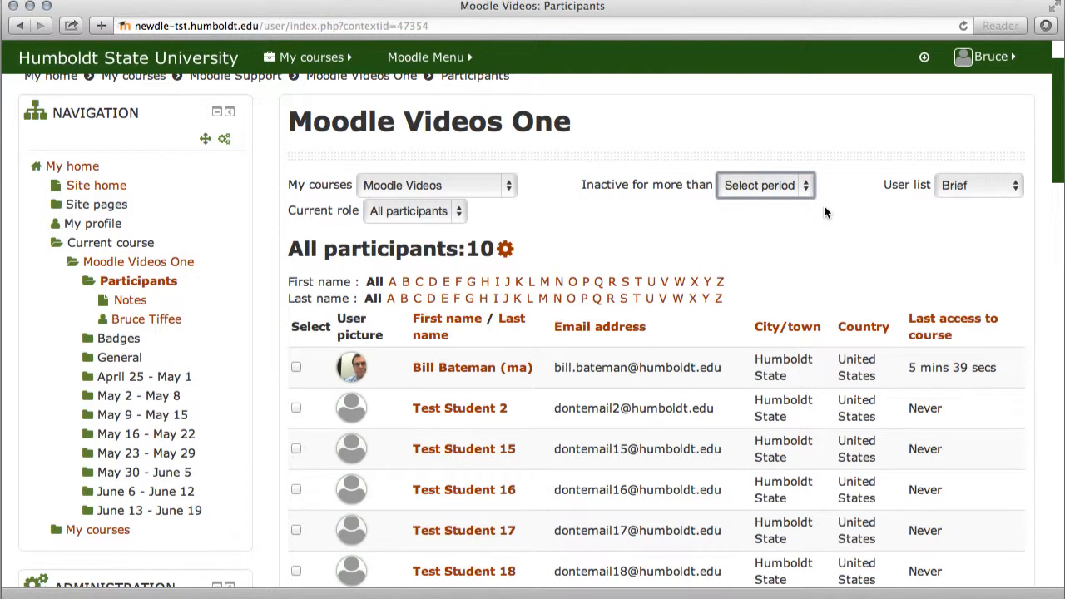
Return to the Moodle Videos One course page and open its grades from the course administration
scroll(824, 206, up, 1)
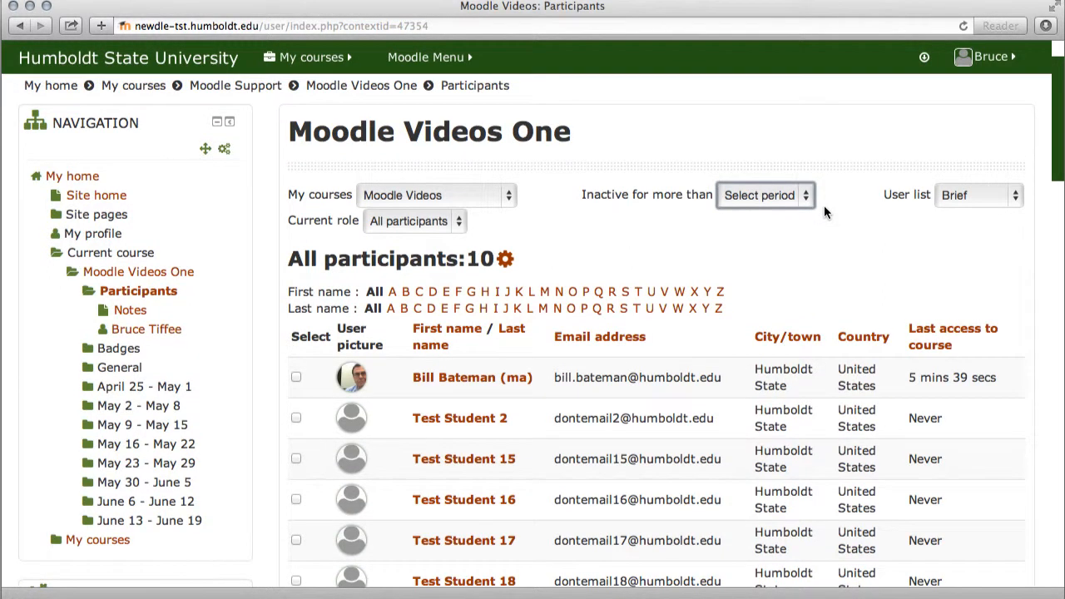
click(388, 87)
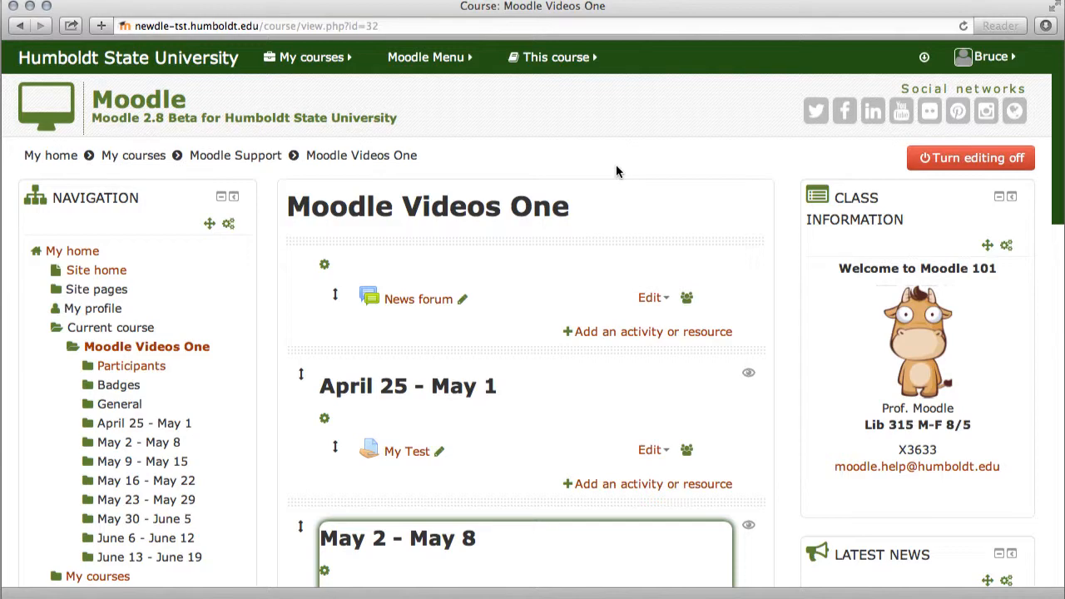
scroll(615, 171, down, 5)
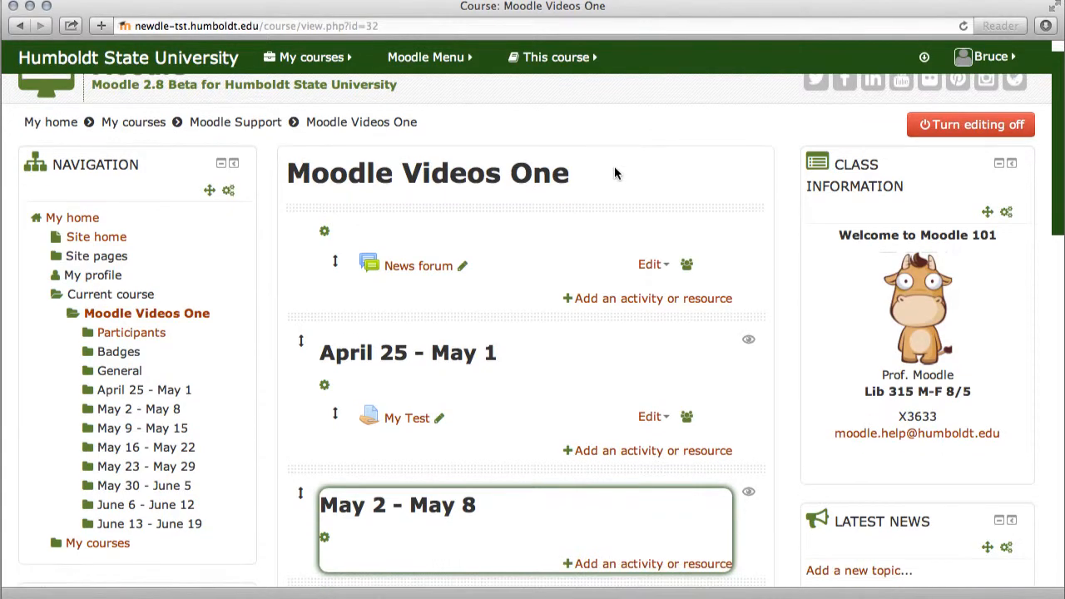
scroll(574, 232, down, 5)
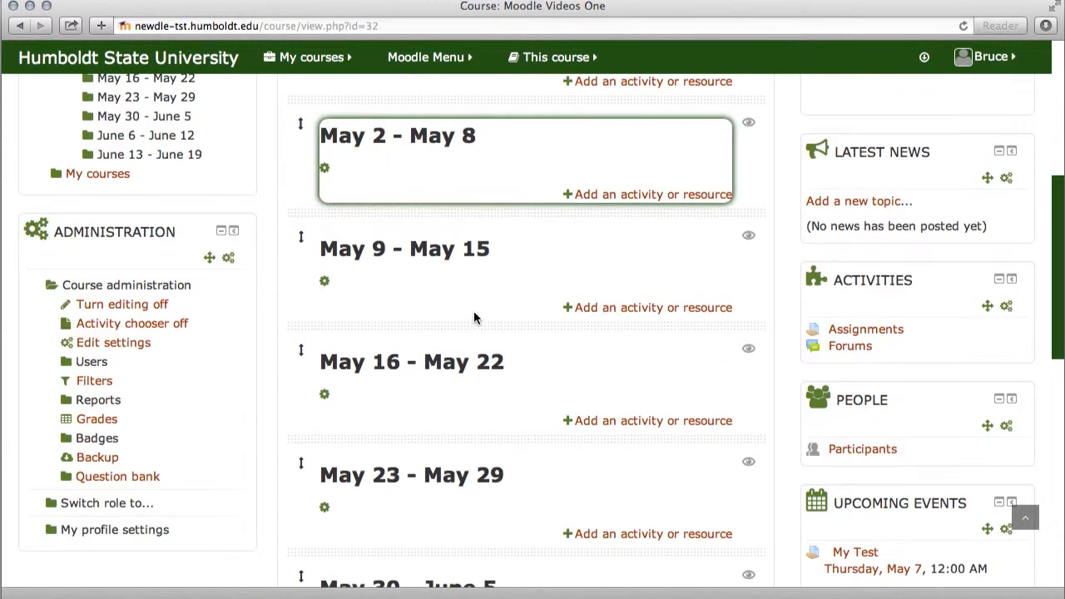
click(107, 420)
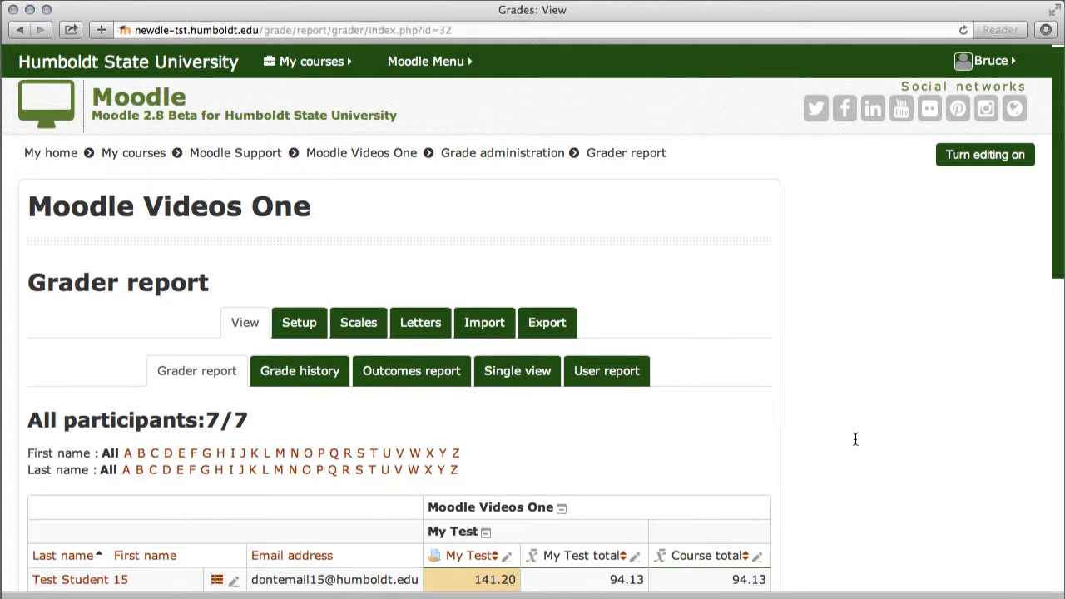
Examine the grader report's student rows, My Test grades, course totals and overall averages
scroll(854, 438, down, 3)
scroll(855, 438, down, 3)
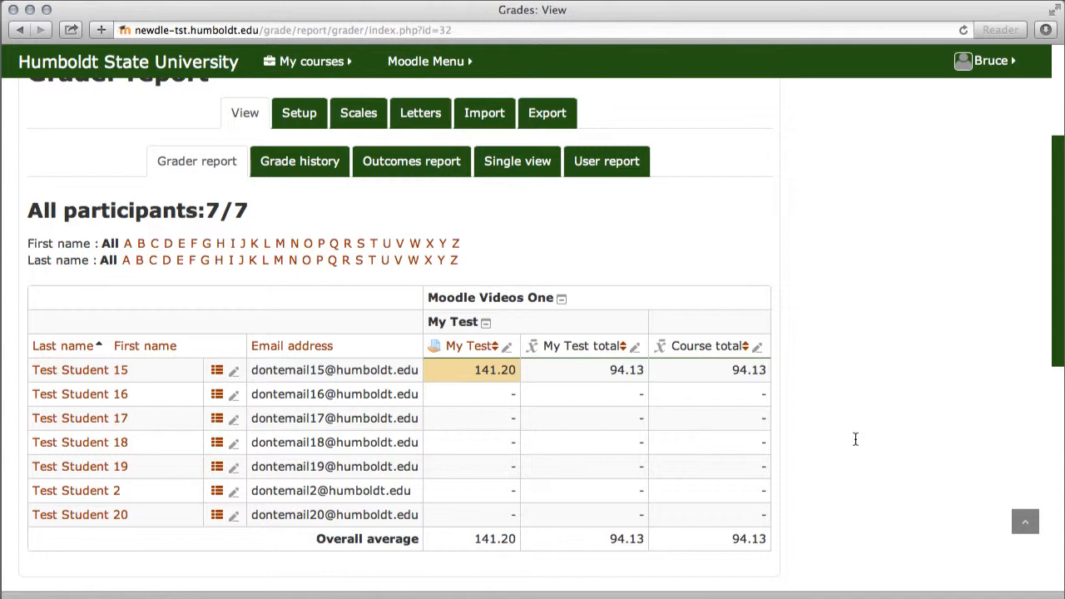
scroll(856, 439, down, 1)
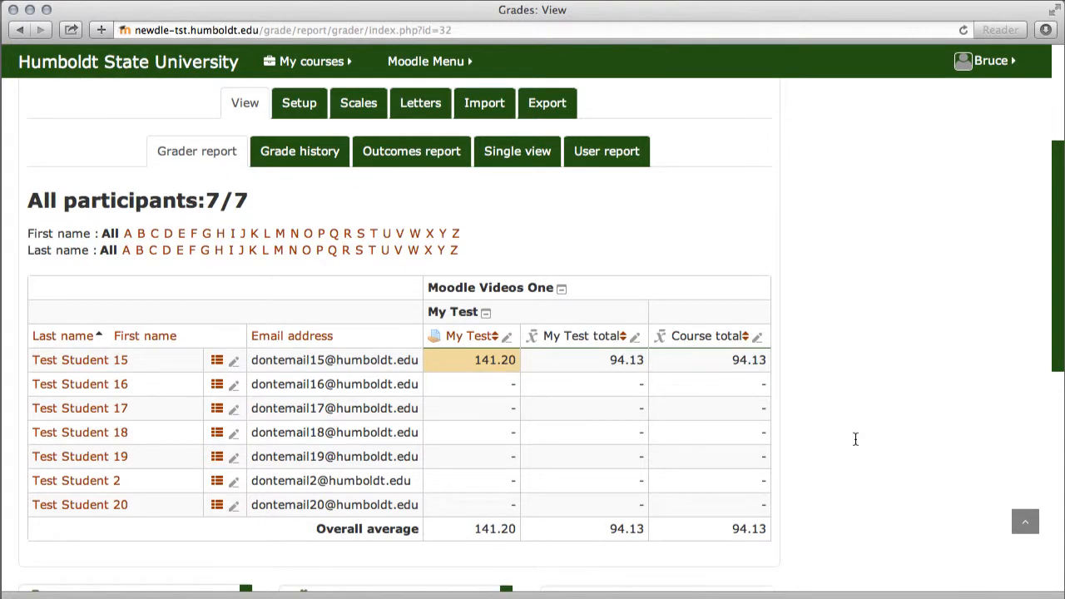
scroll(856, 439, down, 2)
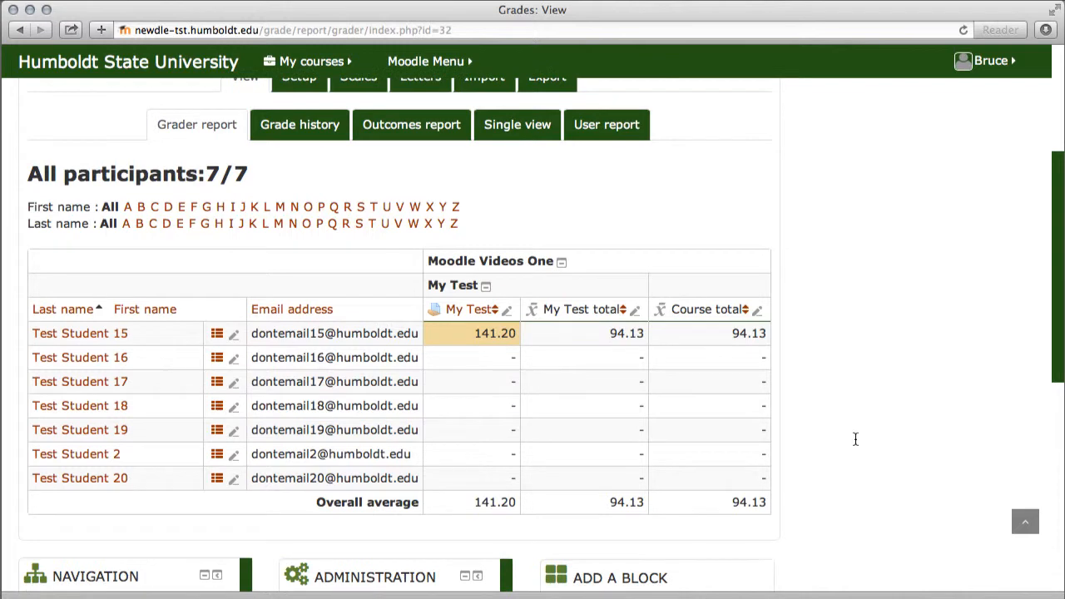
scroll(856, 439, down, 2)
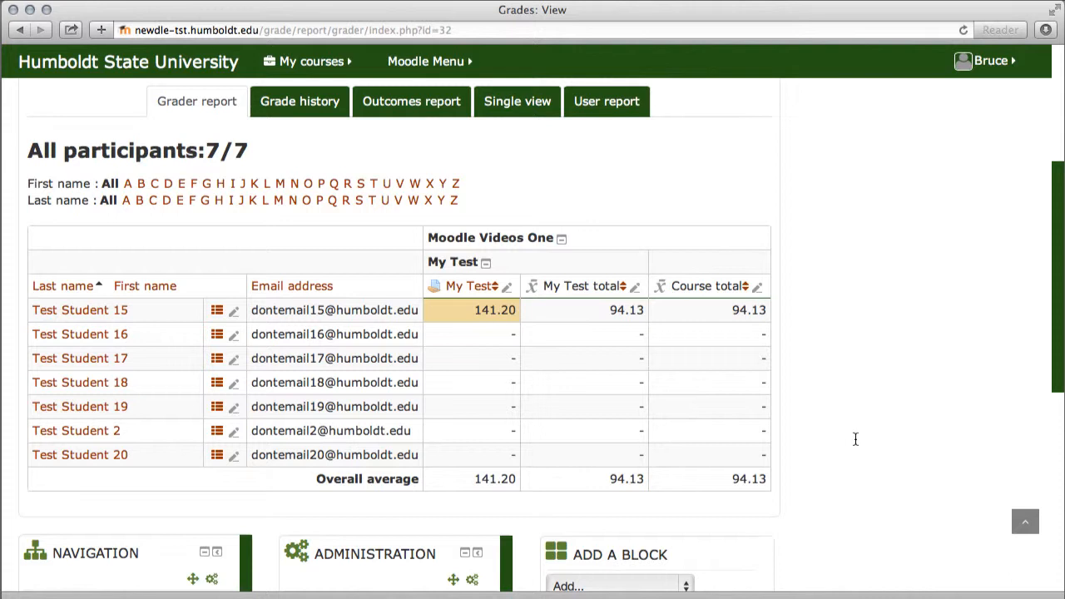
scroll(856, 438, down, 3)
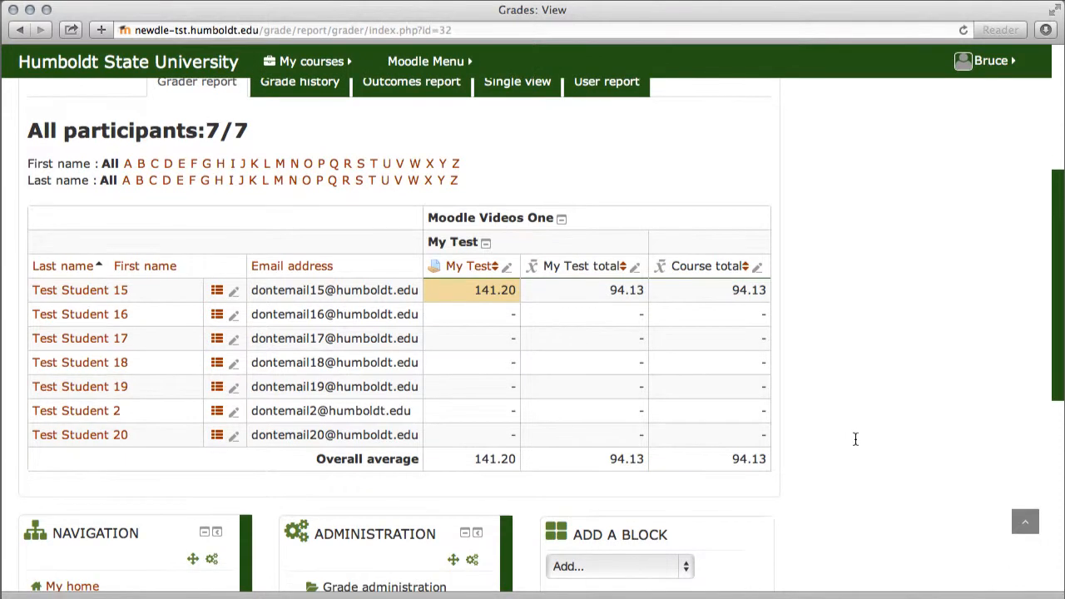
Open the gradebook's Single view, select the My Test grade item, and look over its grade, feedback, override and exclude settings
scroll(856, 439, down, 5)
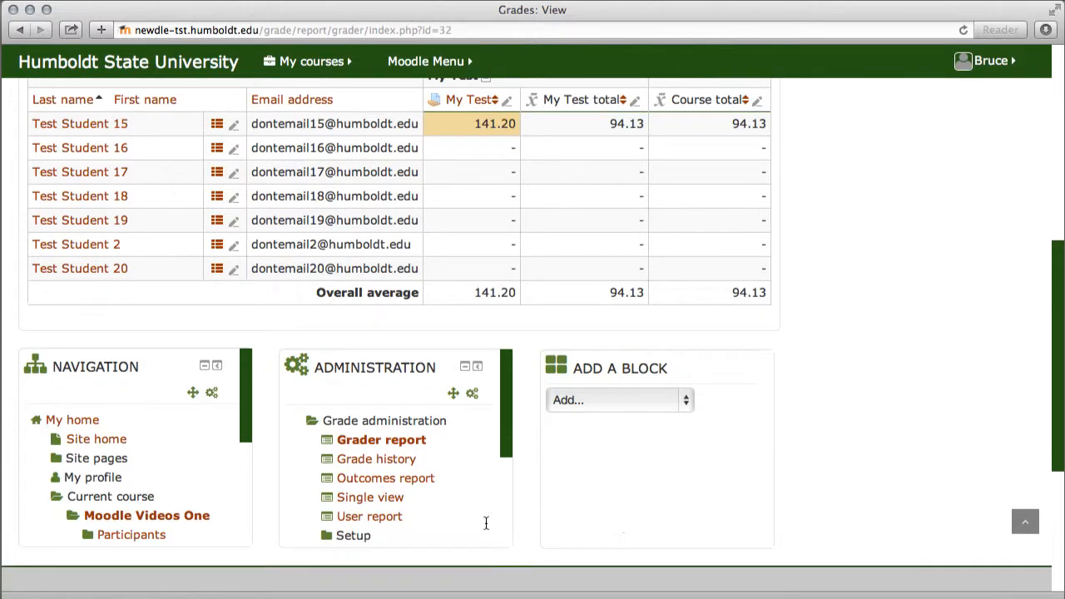
click(379, 497)
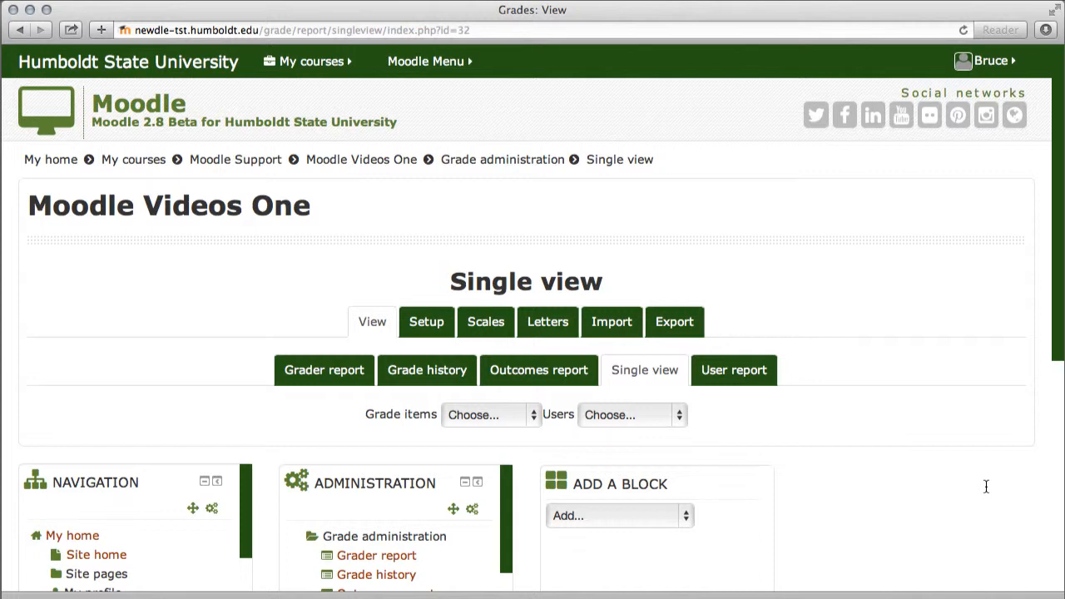
scroll(986, 486, down, 4)
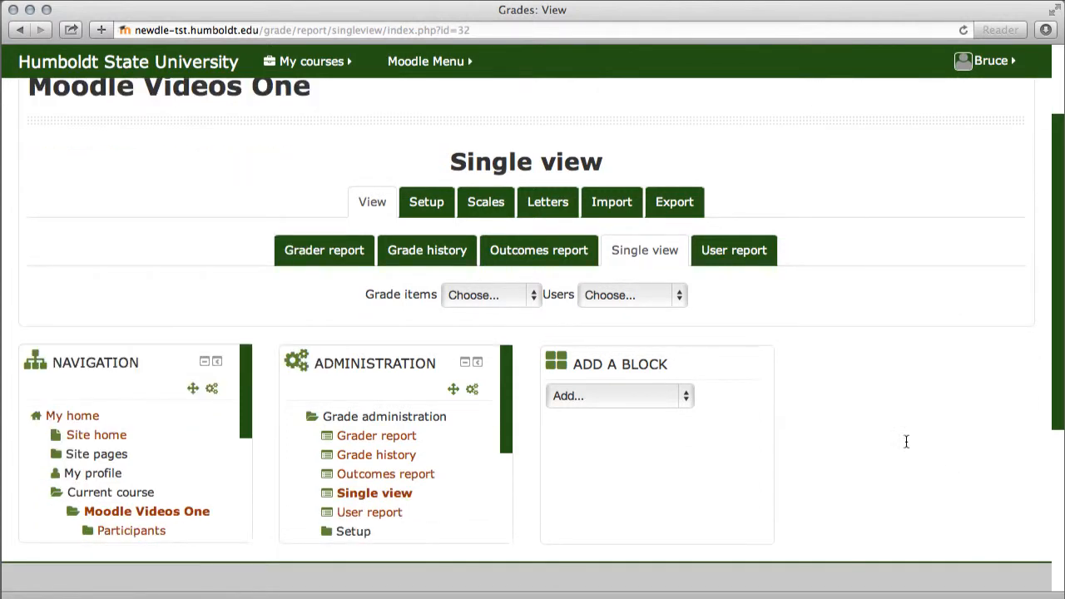
click(518, 297)
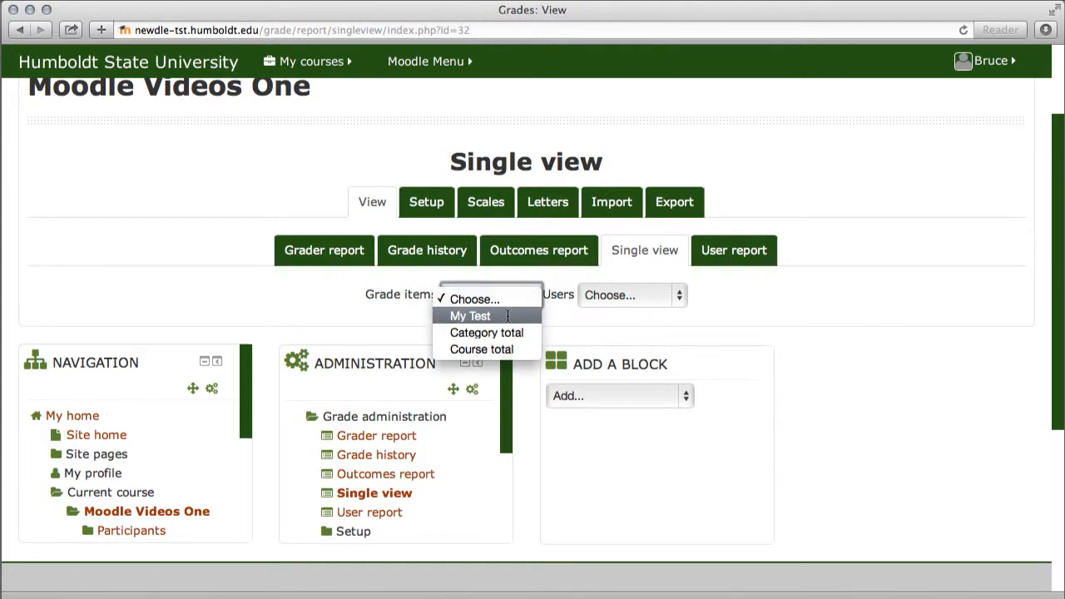
click(508, 317)
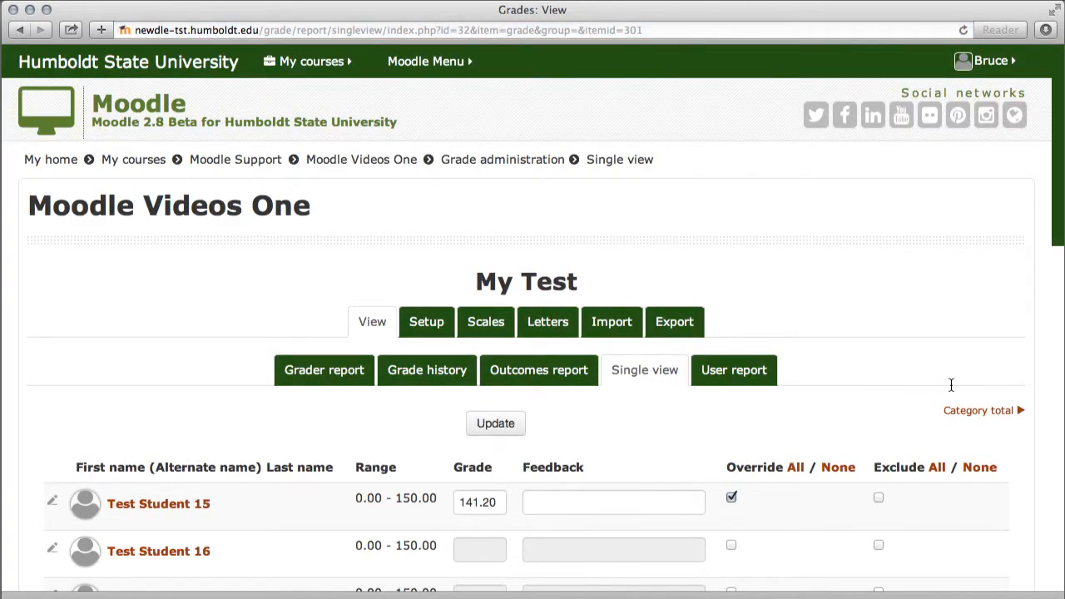
scroll(949, 340, down, 3)
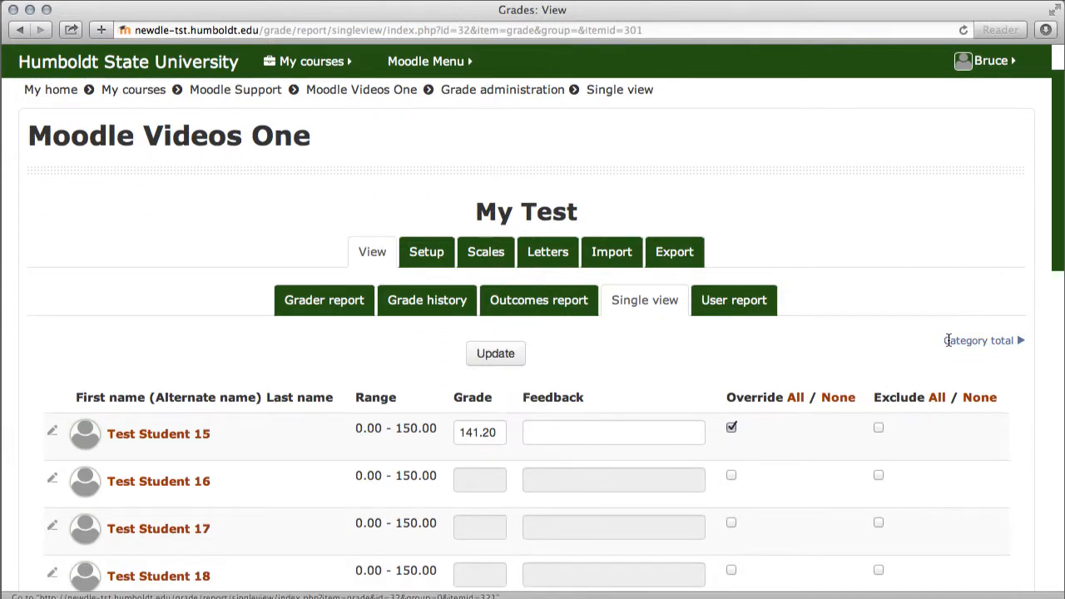
scroll(953, 348, down, 3)
scroll(987, 409, down, 2)
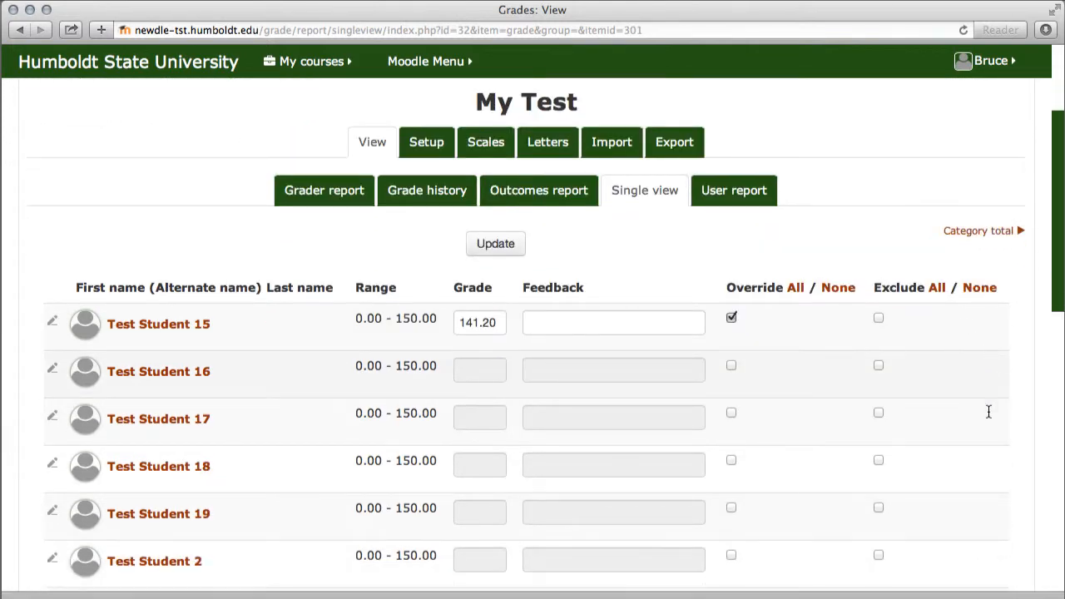
Bulk insert a value of 10 for all empty My Test grades, update the grades and continue to the Single view
scroll(989, 412, down, 2)
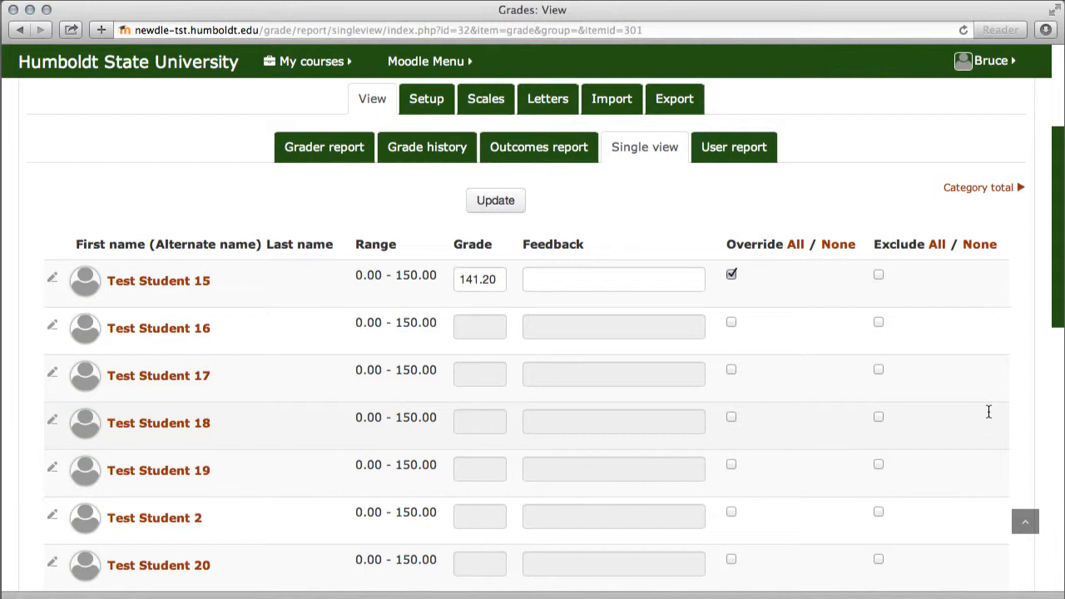
scroll(989, 412, down, 8)
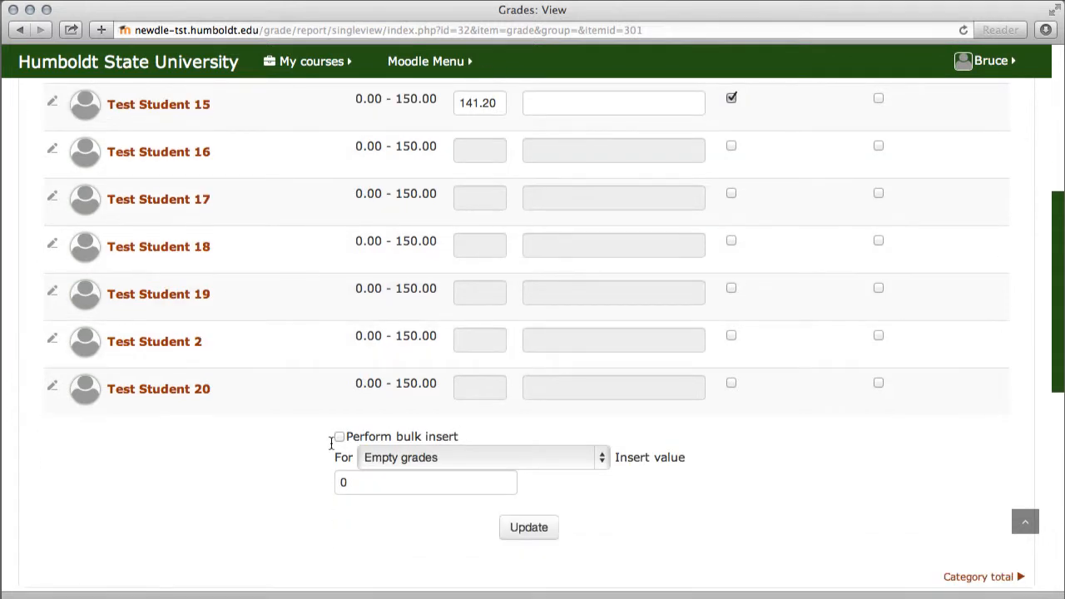
click(340, 436)
click(354, 483)
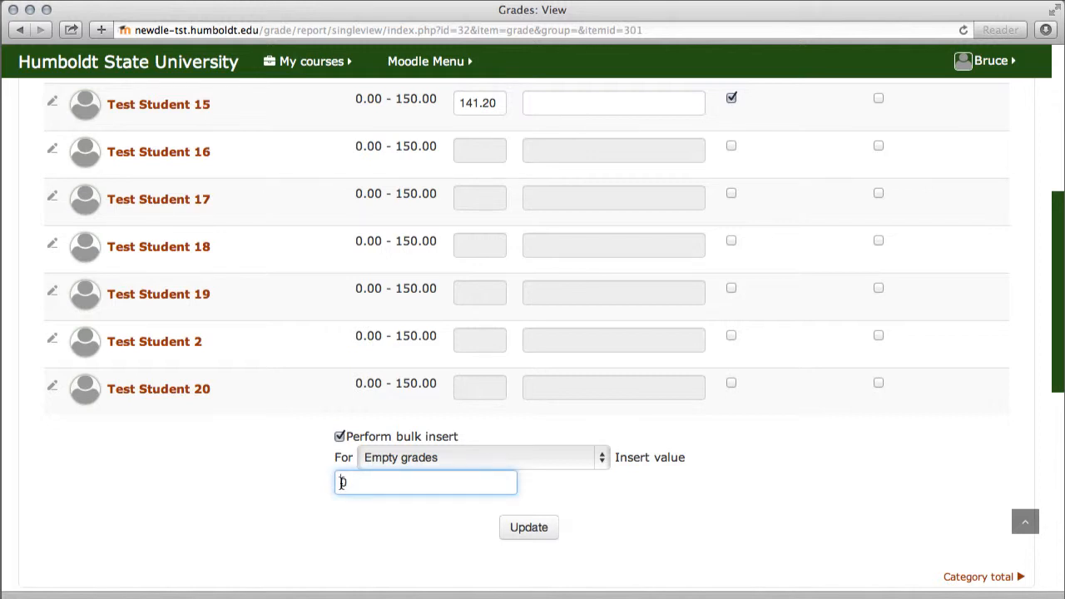
text(1)
click(528, 528)
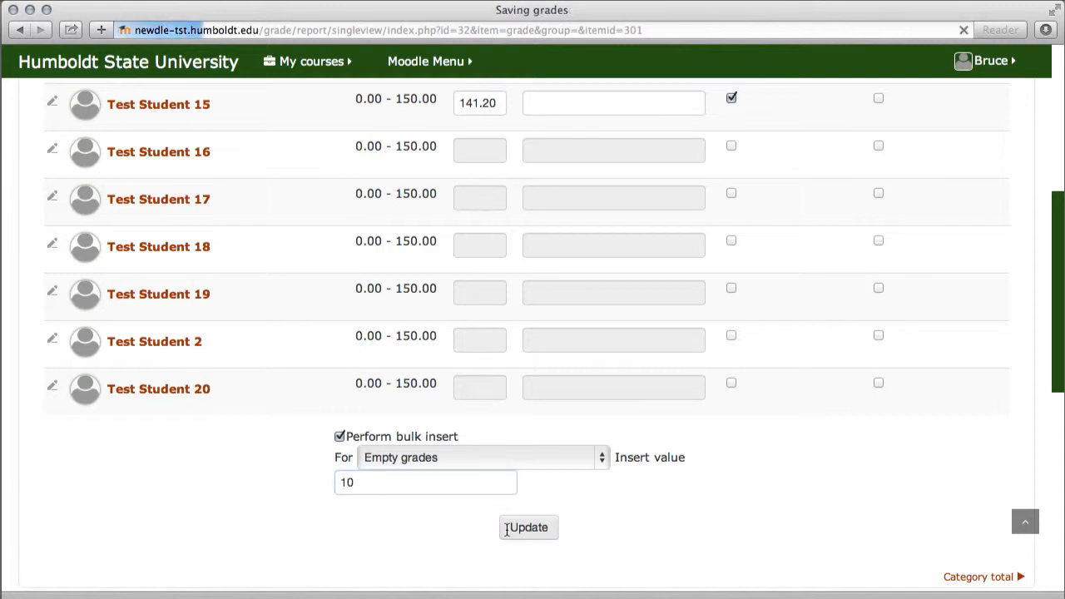
click(346, 482)
click(507, 528)
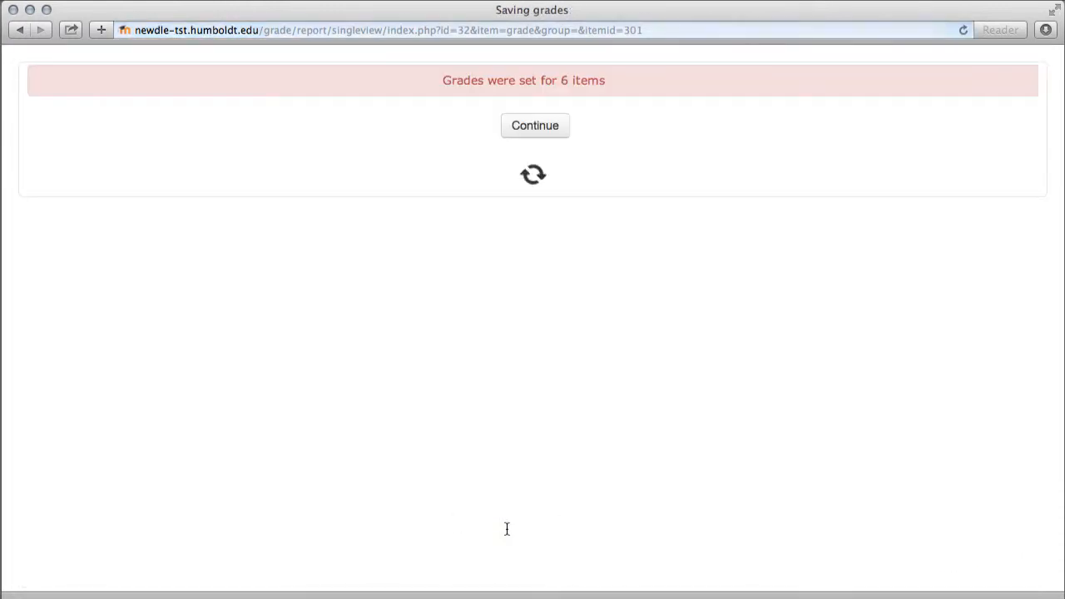
click(540, 124)
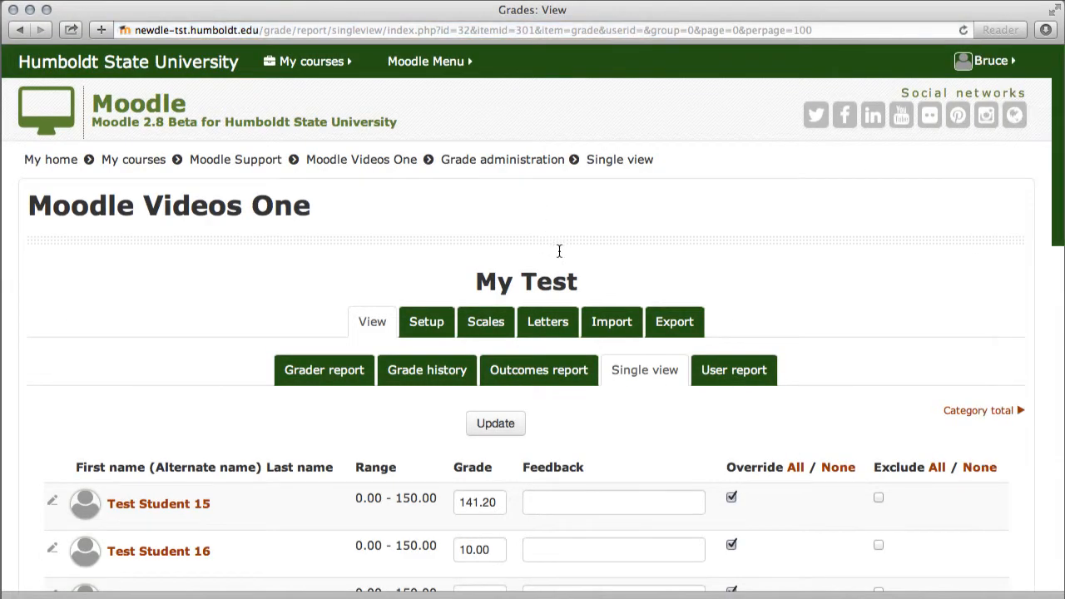
Open the grader report and examine the students' My Test grades, course totals and overall averages
click(358, 361)
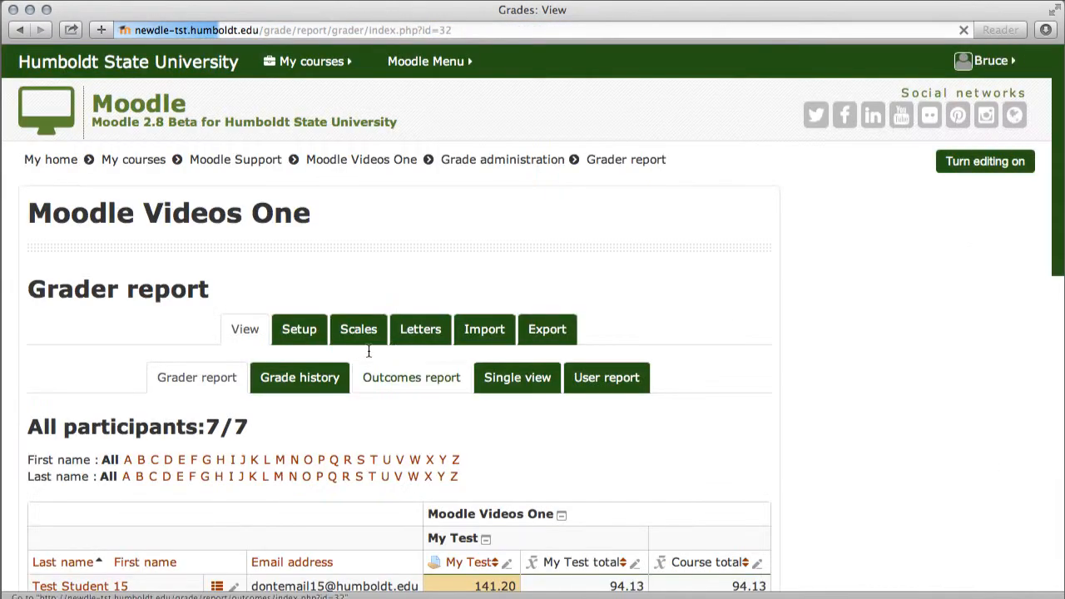
scroll(878, 360, down, 10)
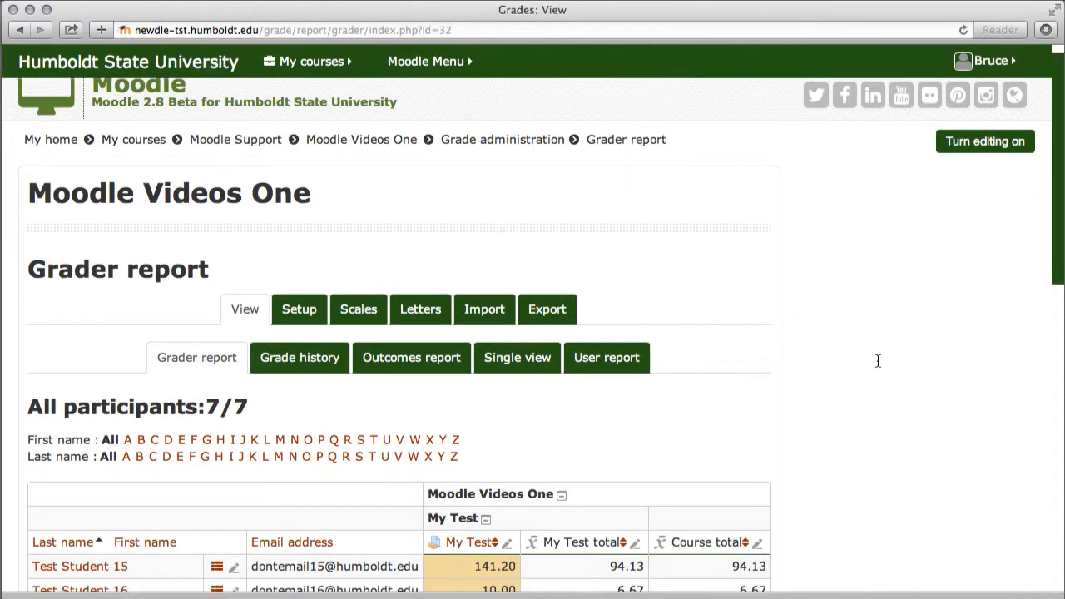
scroll(877, 361, down, 3)
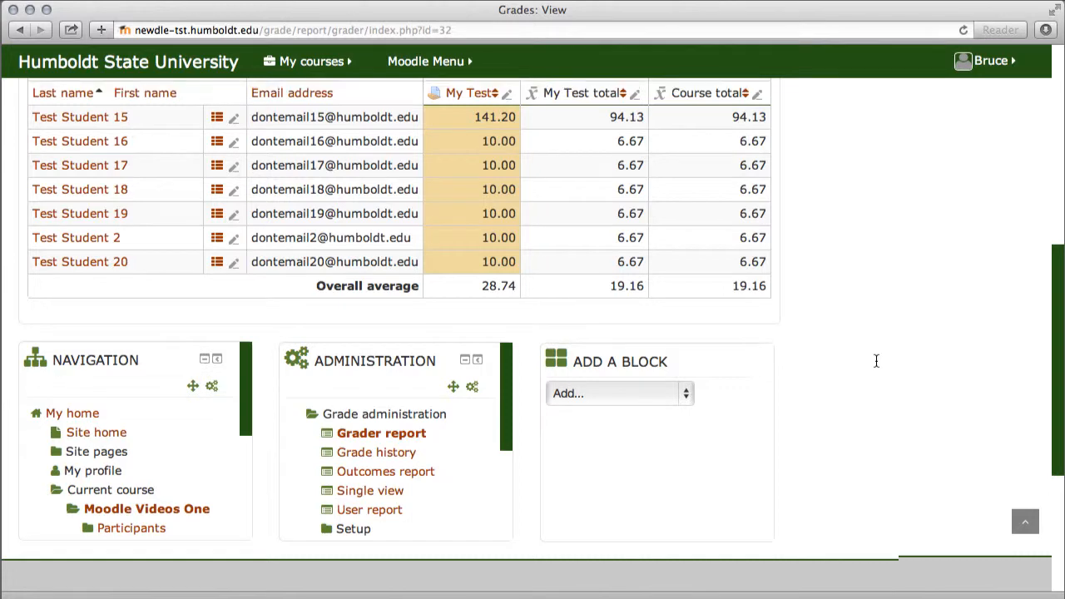
scroll(877, 361, up, 9)
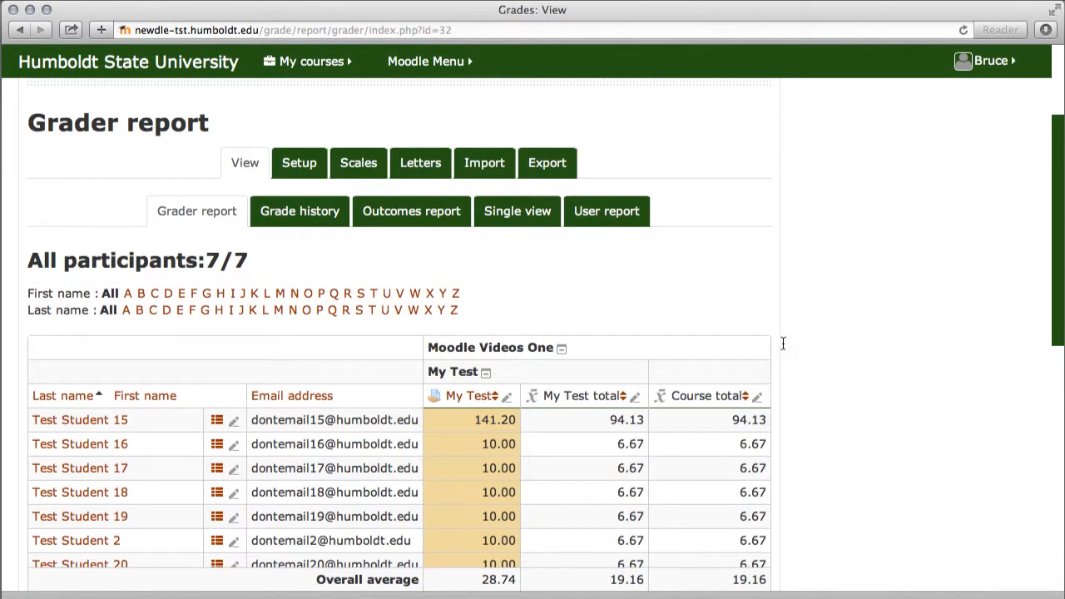
Open the gradebook setup's categories and items and look over the weights, maximum grades and available actions
click(301, 163)
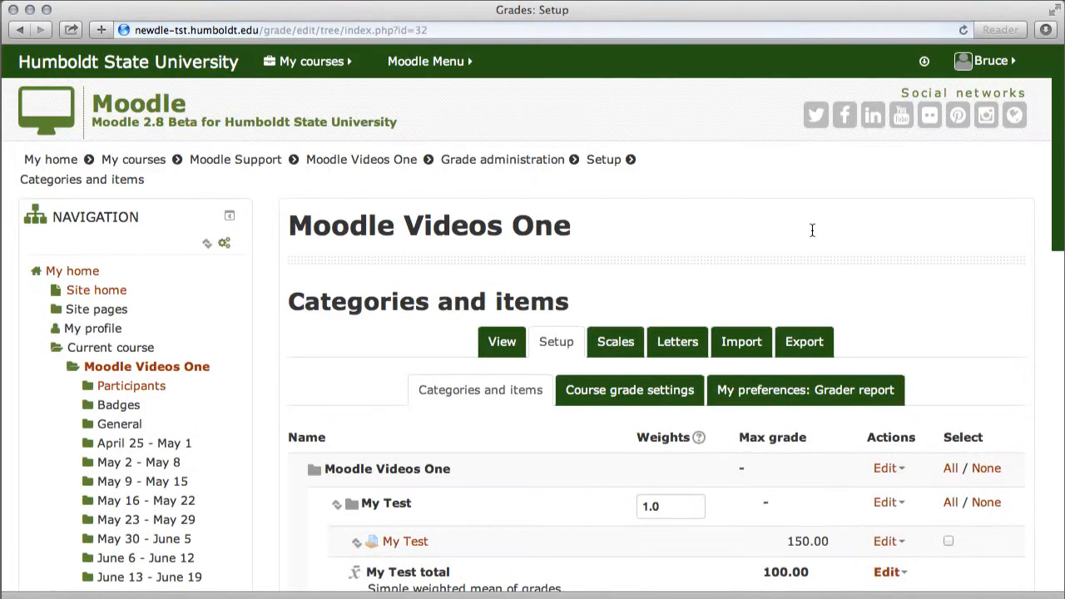
scroll(950, 242, down, 1)
scroll(949, 242, down, 3)
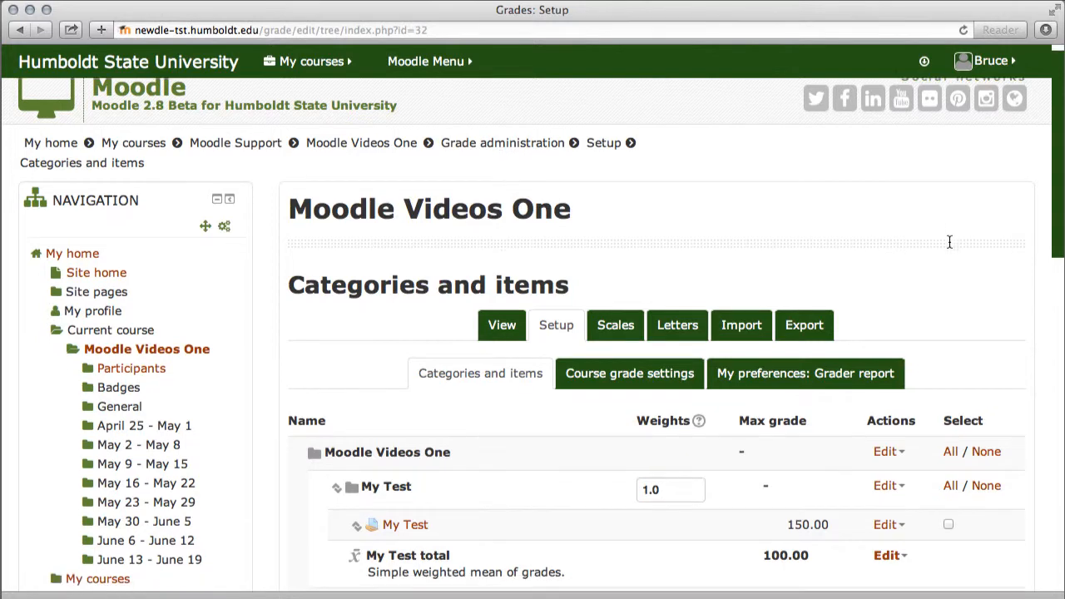
scroll(1049, 247, down, 5)
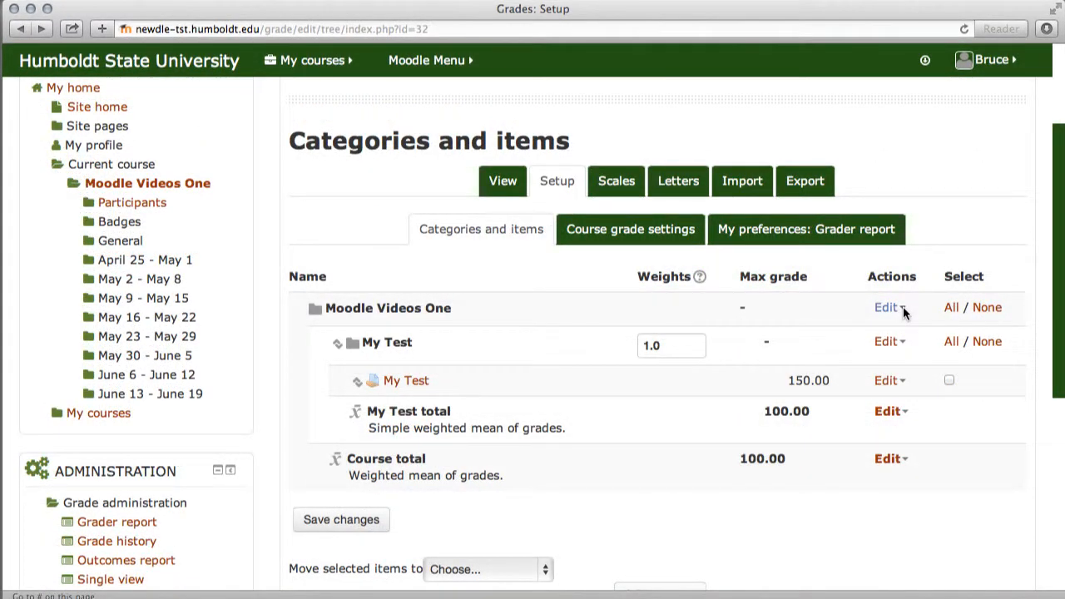
Edit the Moodle Videos One category's settings, view the aggregation methods, and save with Weighted mean of grades
click(904, 306)
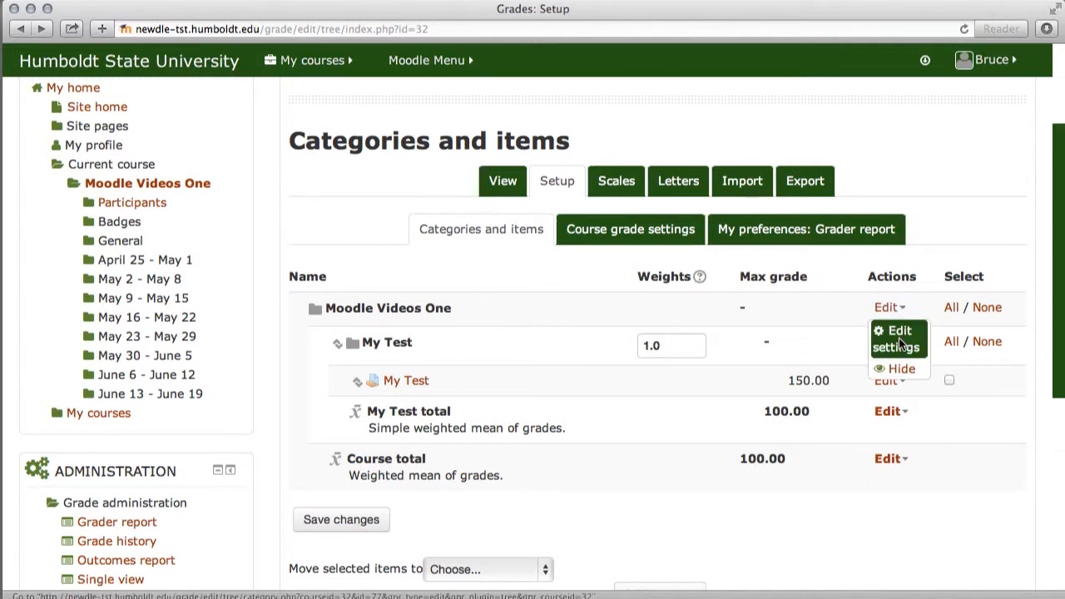
click(899, 338)
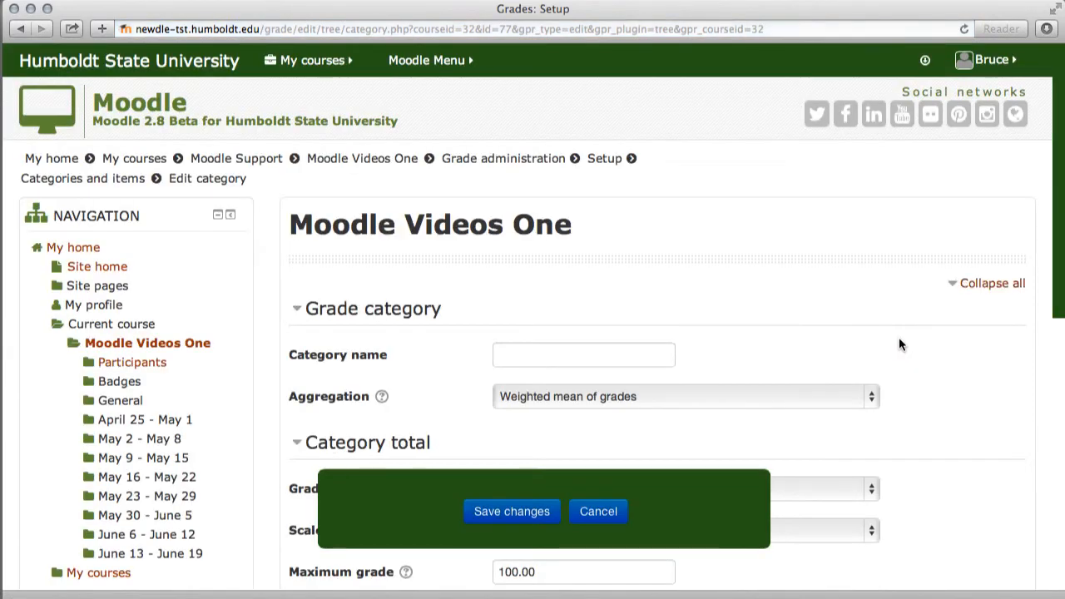
scroll(894, 335, down, 4)
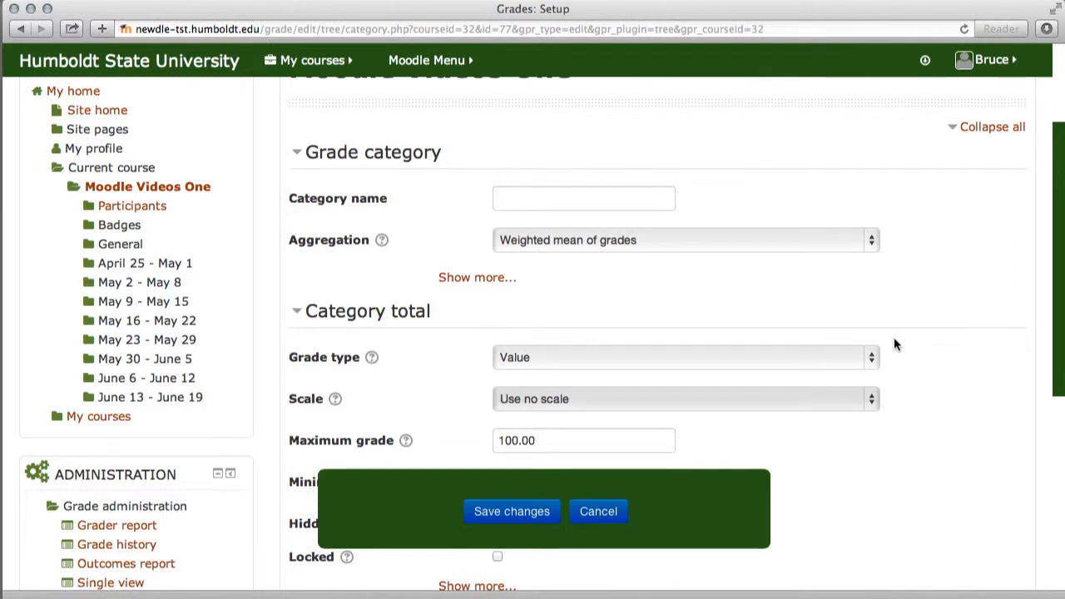
click(871, 240)
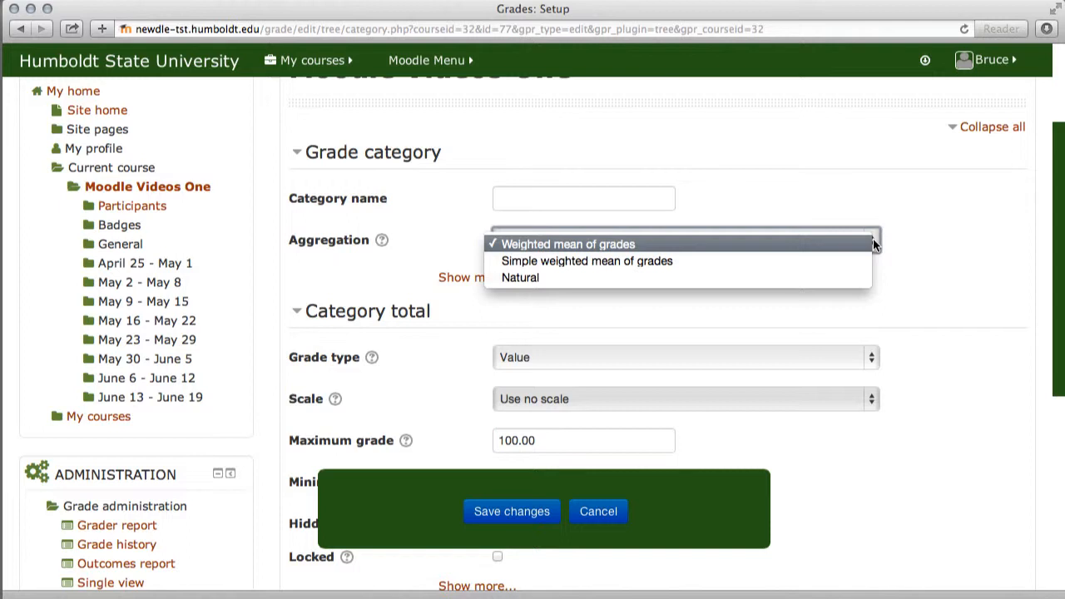
click(1032, 513)
click(543, 512)
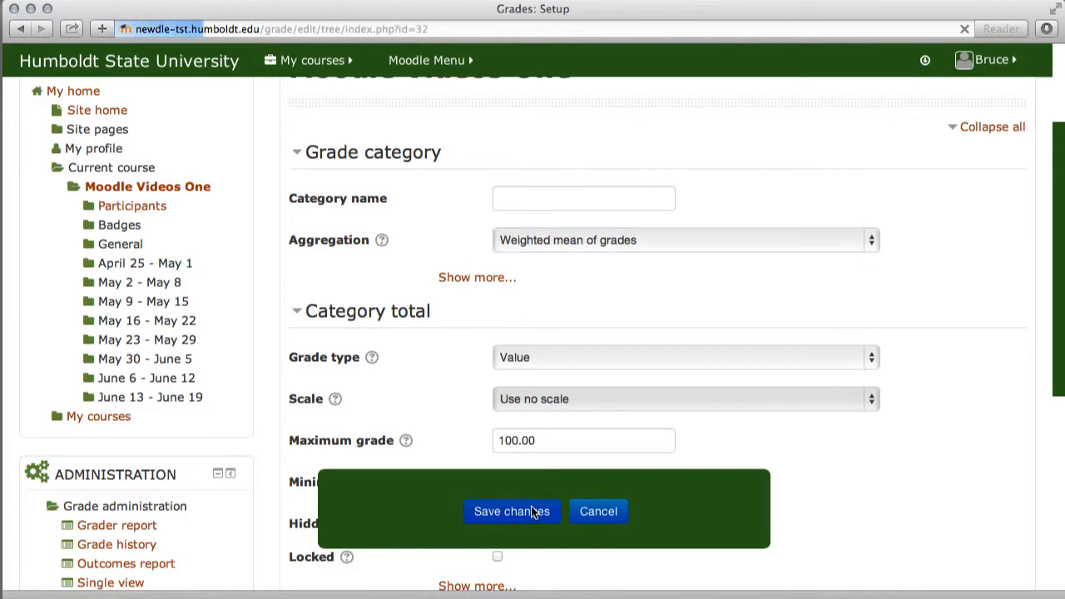
Open the My Test category's settings and view its aggregation methods, keeping Simple weighted mean of grades
scroll(551, 492, down, 3)
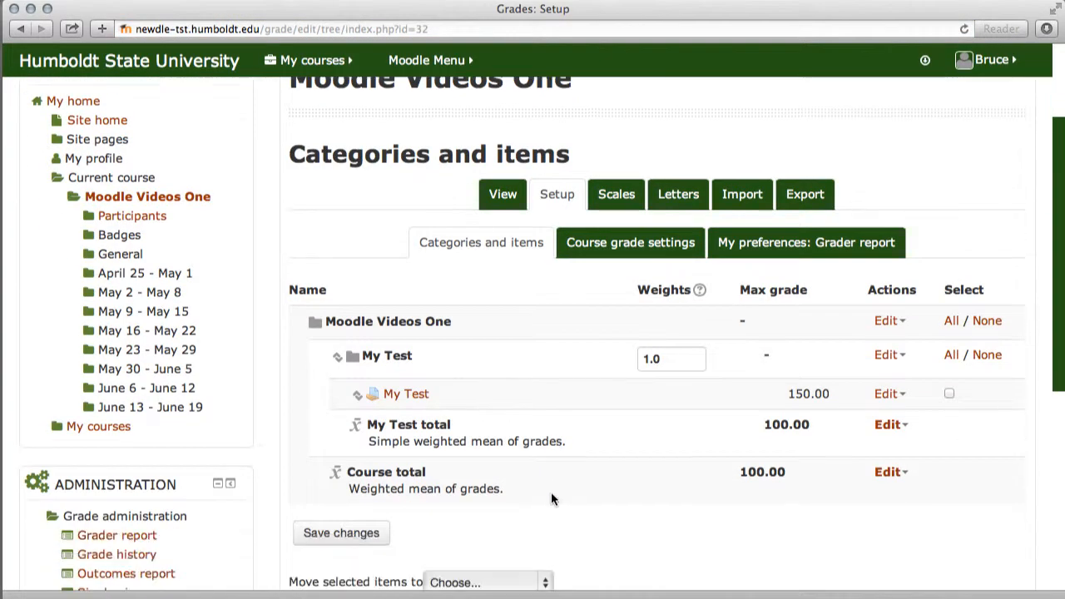
scroll(551, 491, down, 1)
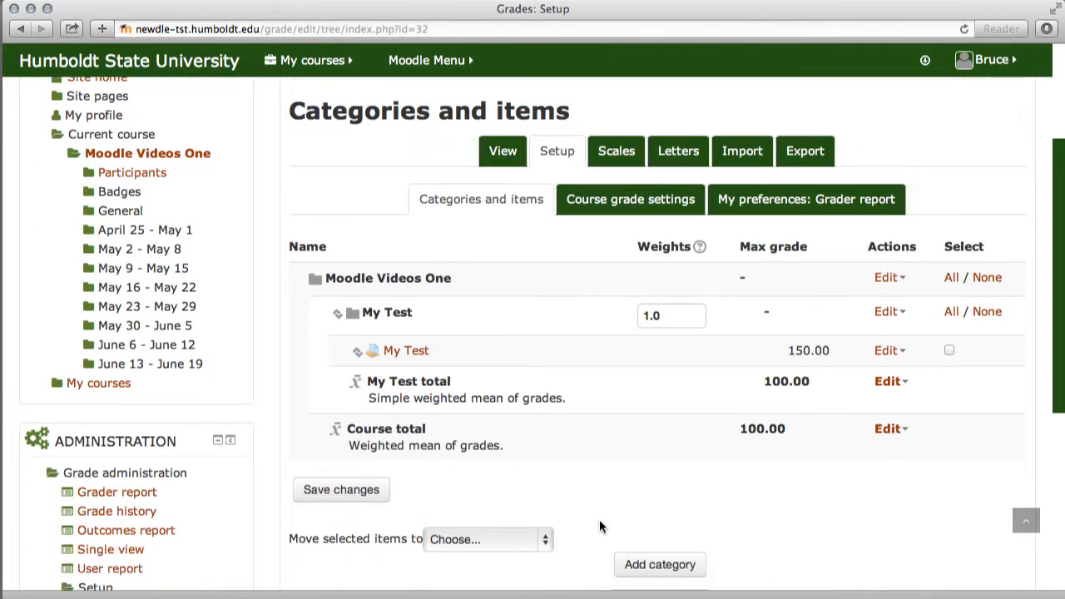
scroll(599, 524, down, 1)
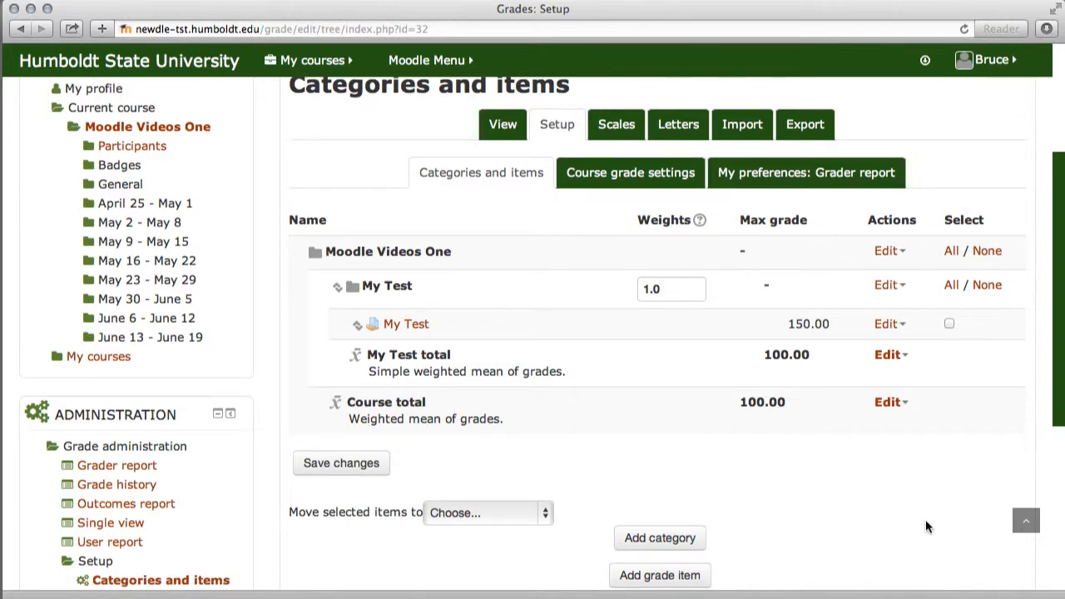
click(886, 285)
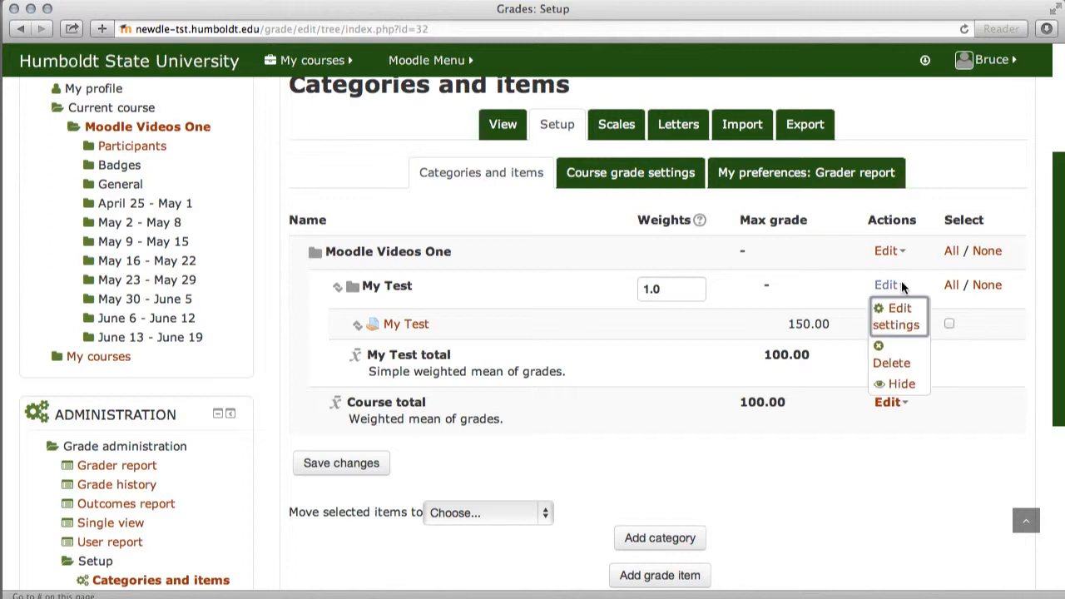
click(903, 318)
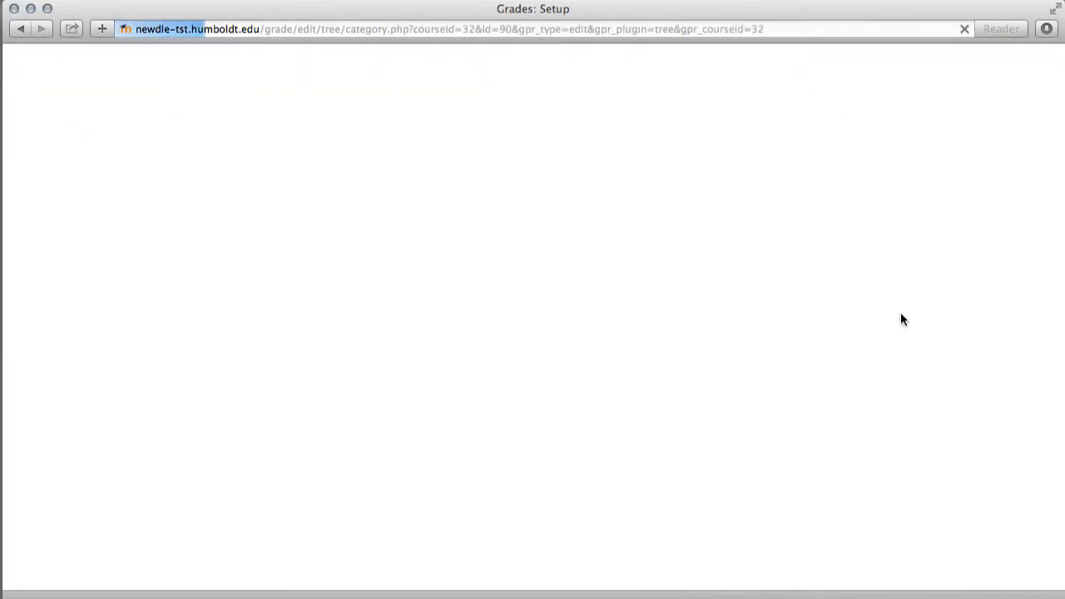
scroll(905, 430, down, 3)
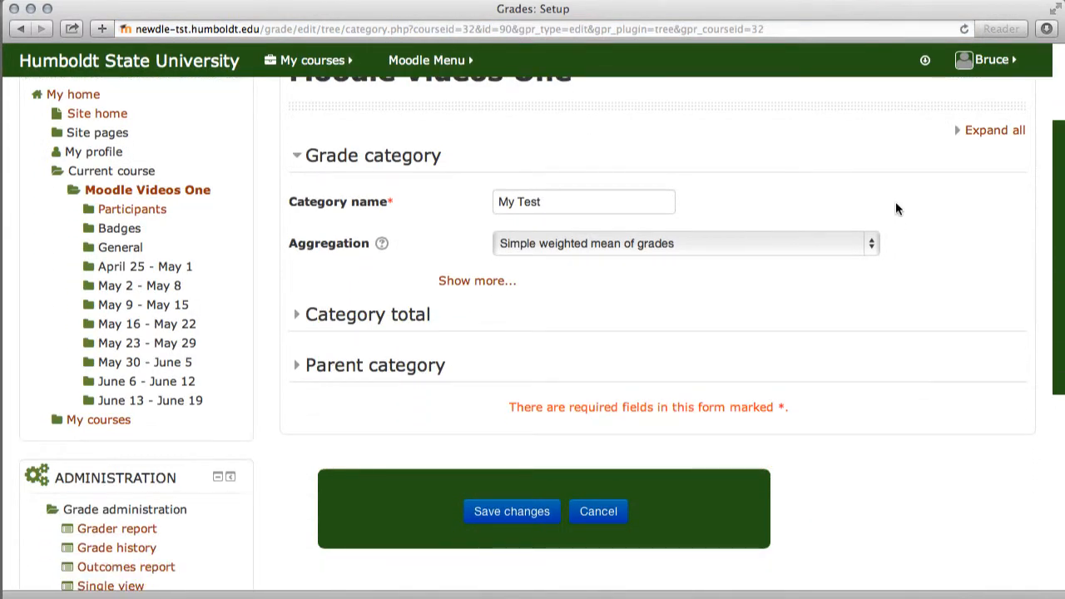
click(874, 247)
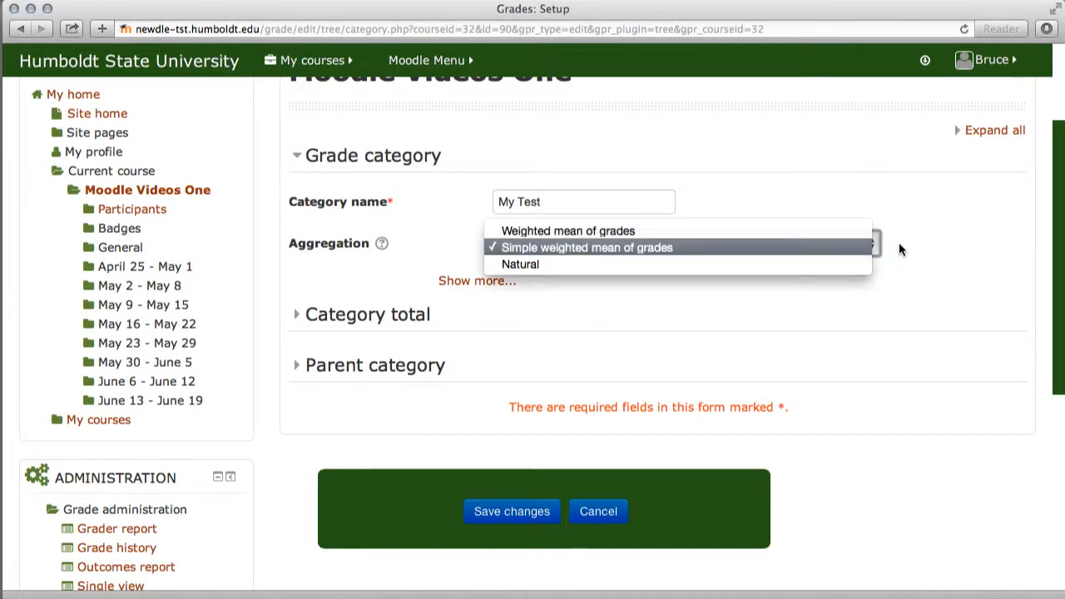
click(899, 242)
scroll(899, 275, down, 1)
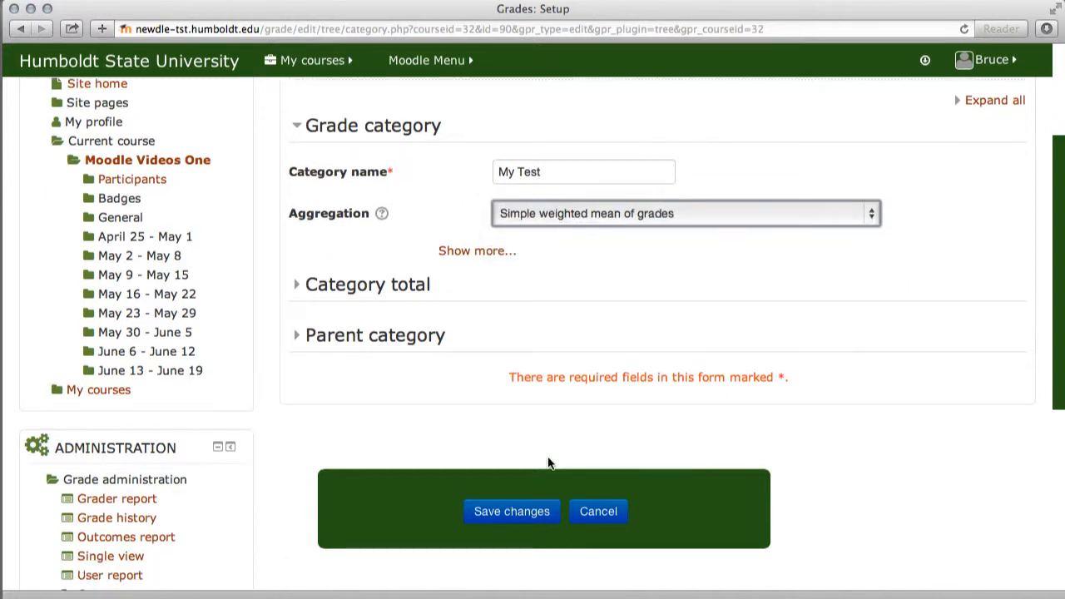
Expand the My Test category's parent category and category total settings, look them over, and save the category
click(401, 337)
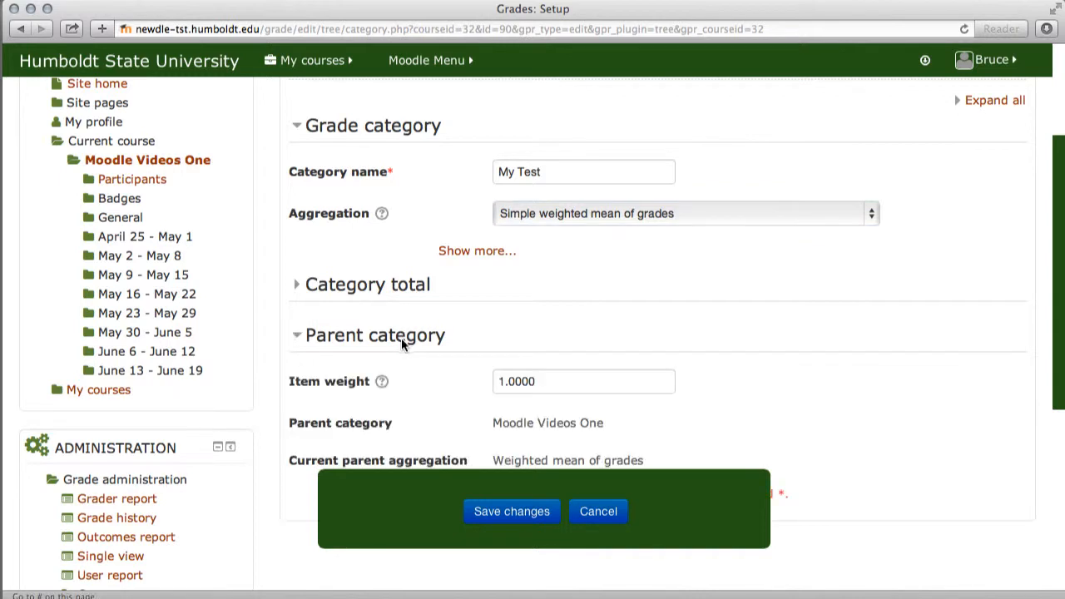
scroll(413, 360, down, 3)
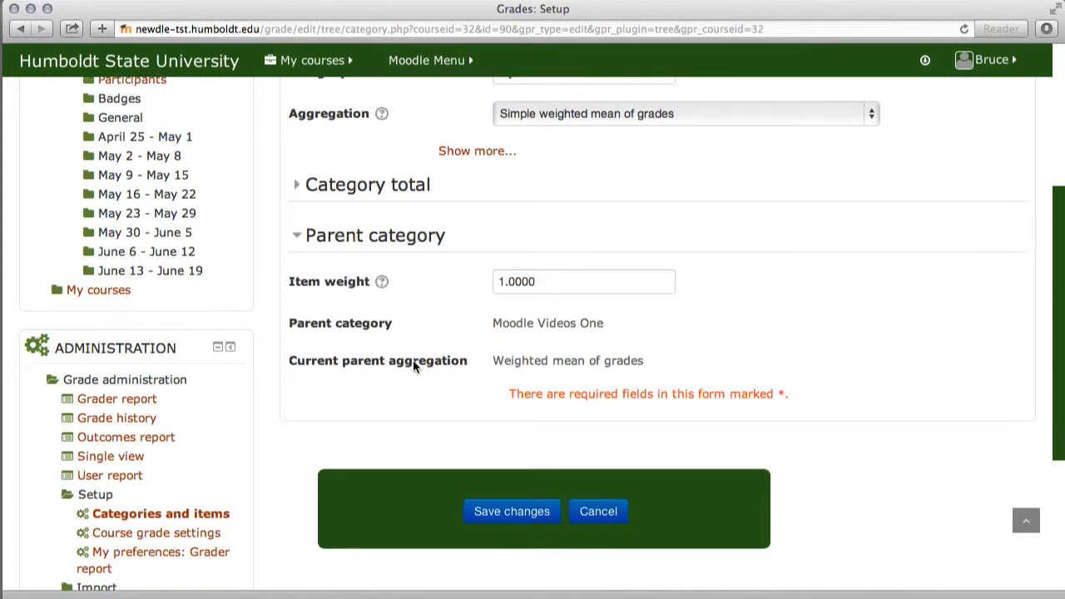
click(398, 181)
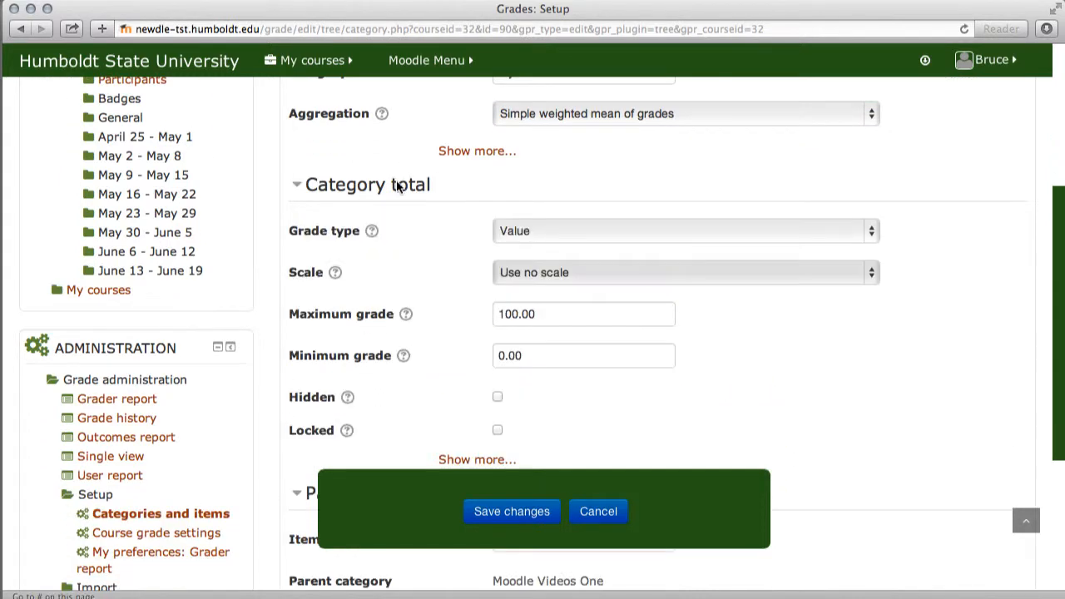
scroll(423, 229, down, 2)
scroll(423, 229, down, 1)
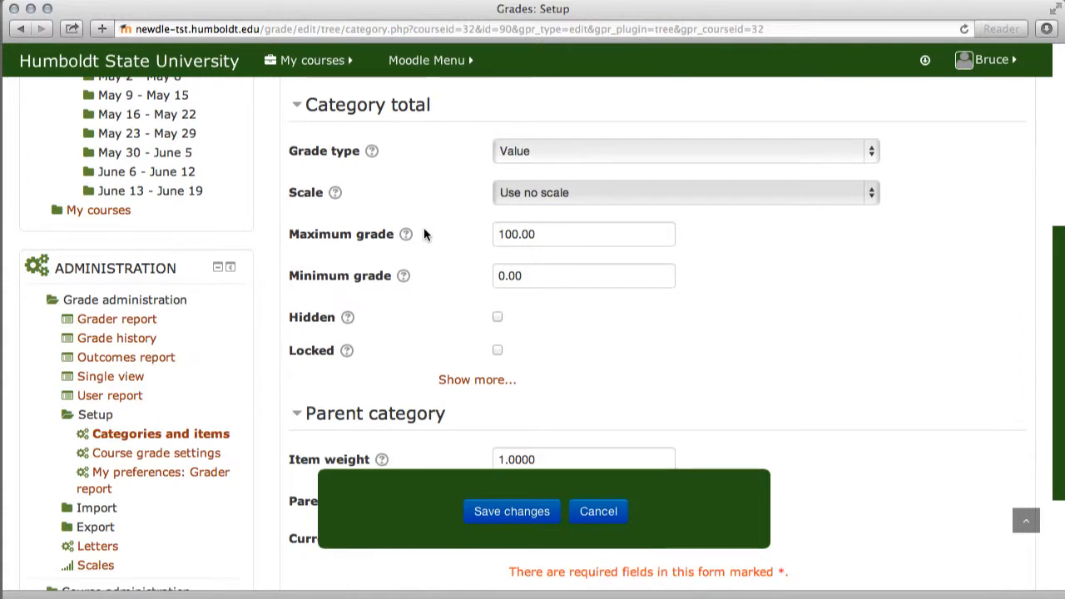
click(512, 512)
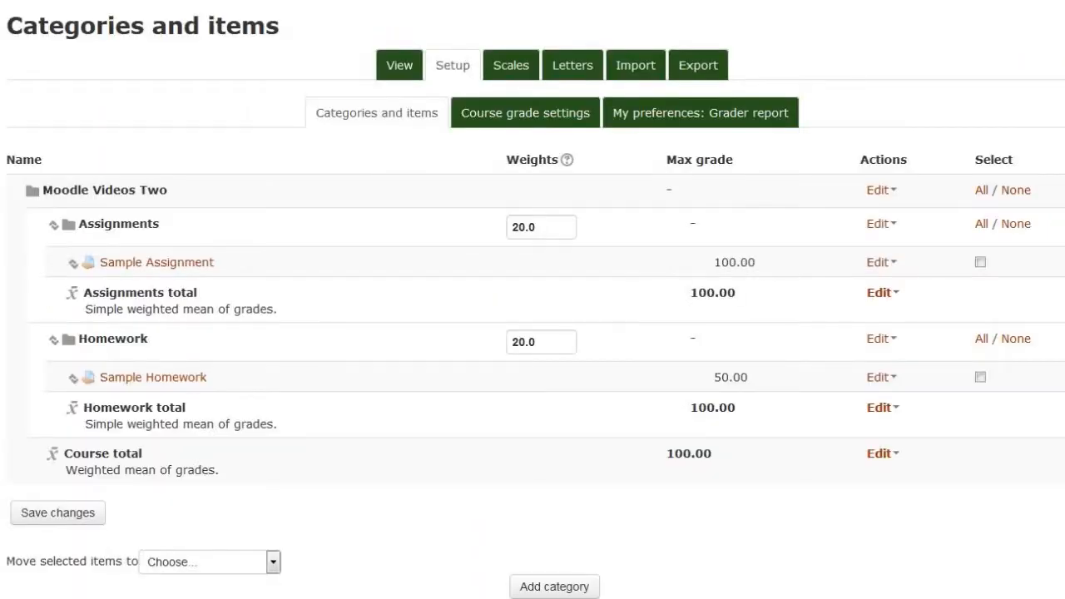